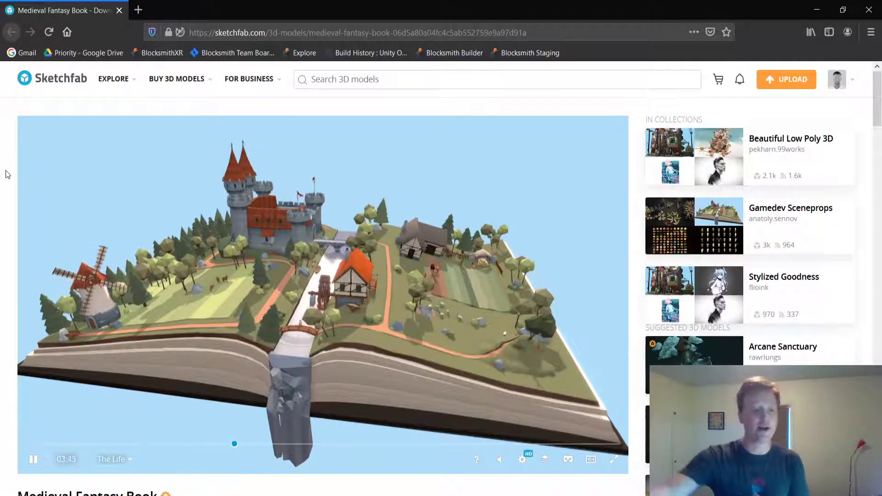
Examine the Medieval Fantasy Book 3D model from several angles and look over the details on its page
scroll(16, 272, "down", 3)
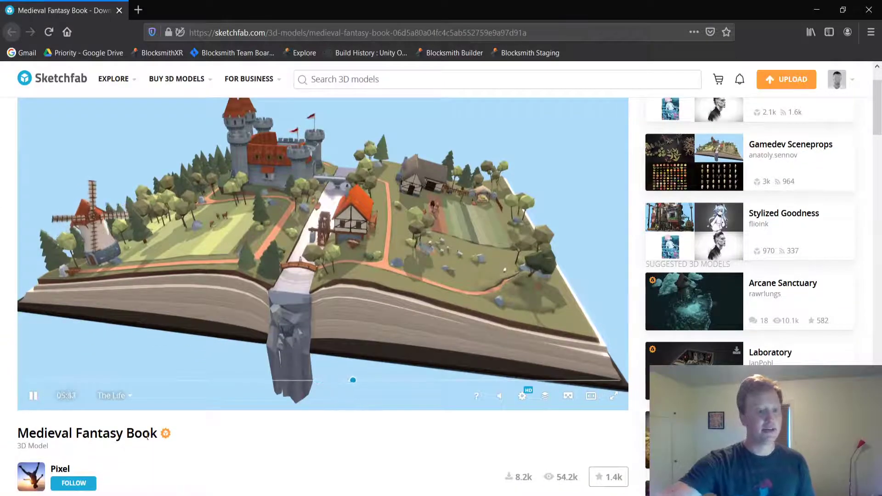
scroll(16, 273, "down", 3)
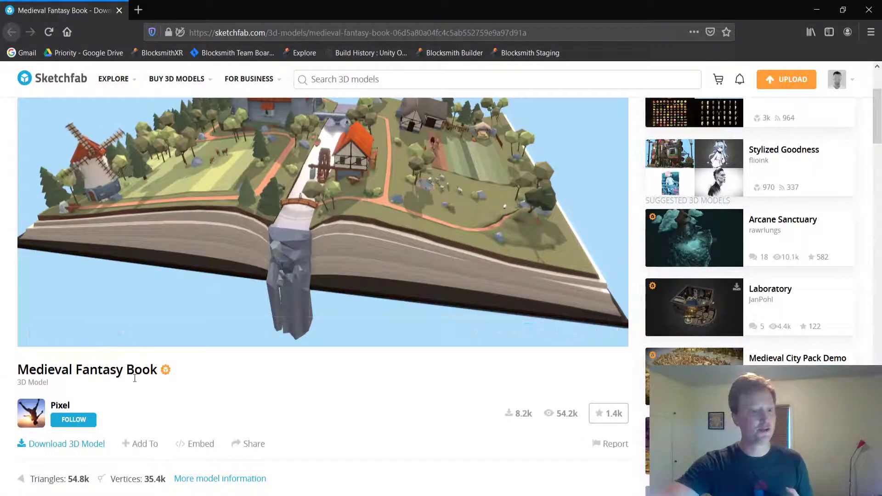
scroll(408, 389, "up", 5)
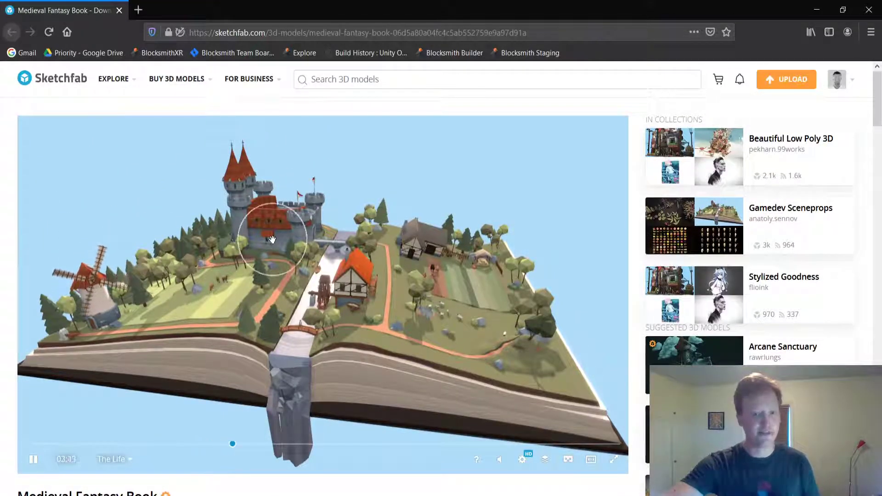
scroll(64, 369, "down", 2)
left_click_drag(250, 334, 202, 324)
scroll(288, 307, "up", 1)
left_click_drag(288, 307, 324, 279)
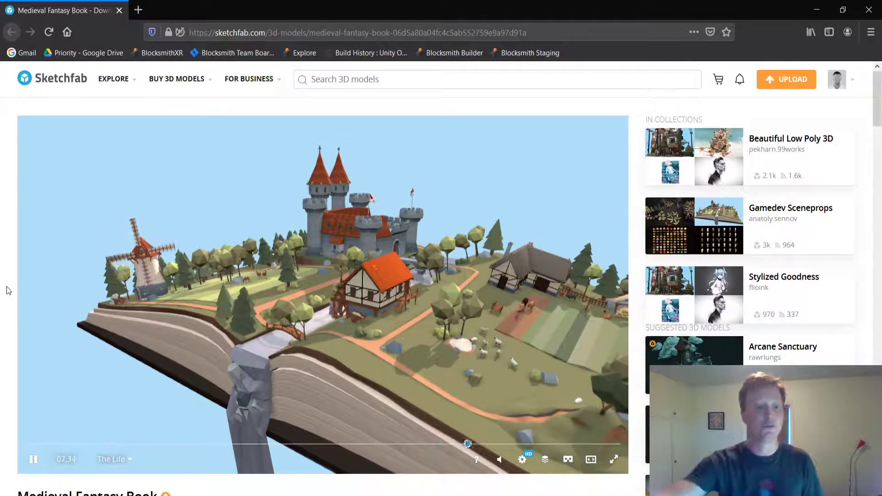
scroll(7, 291, "down", 4)
scroll(7, 291, "down", 1)
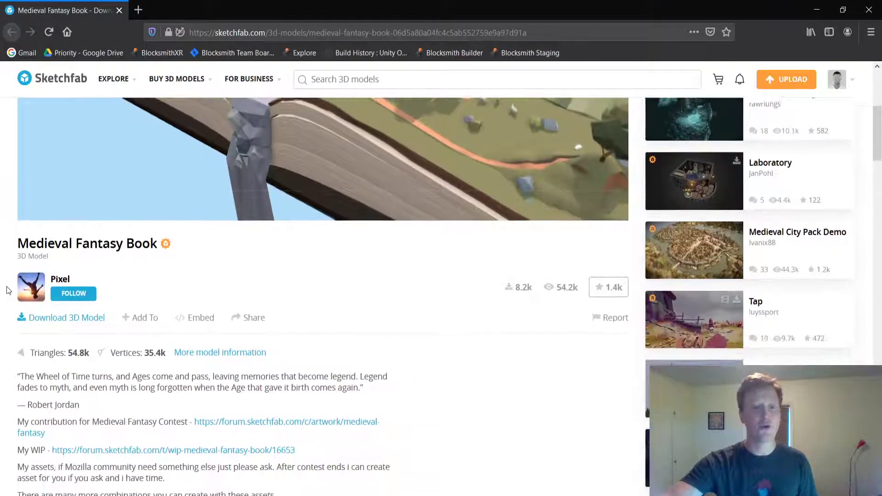
scroll(4, 278, "up", 6)
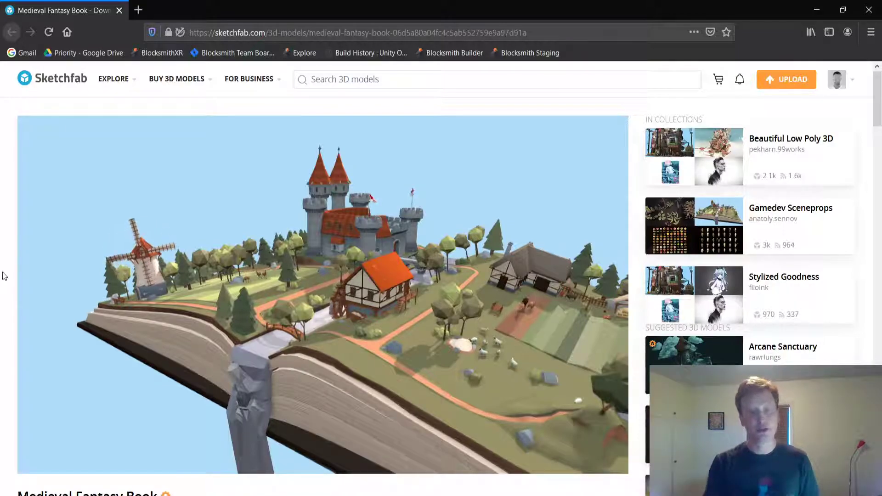
scroll(341, 402, "up", 3)
left_click_drag(281, 271, 27, 239)
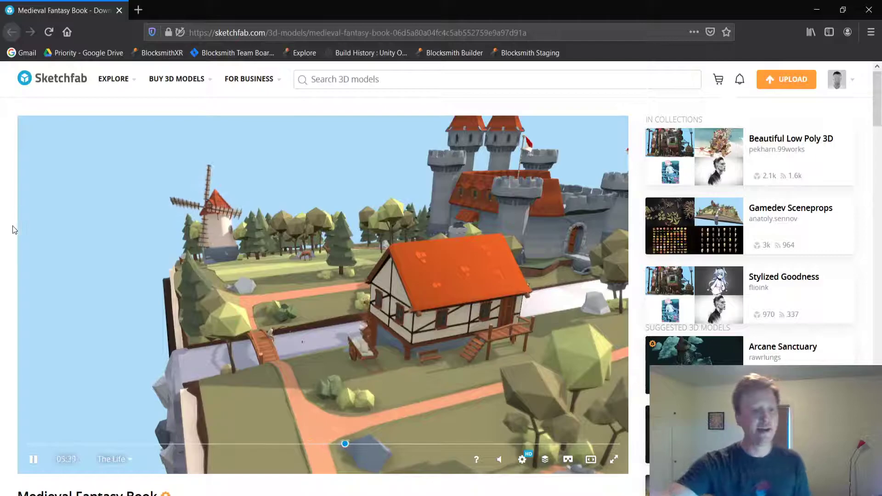
Download the Medieval Fantasy Book model in the autoconverted glTF format and return to its page
scroll(14, 230, "down", 5)
scroll(41, 202, "down", 3)
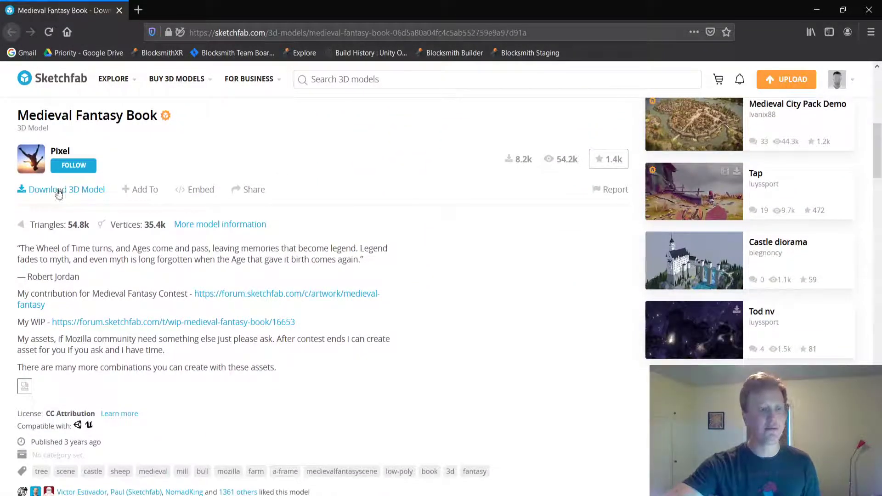
left_click(59, 192)
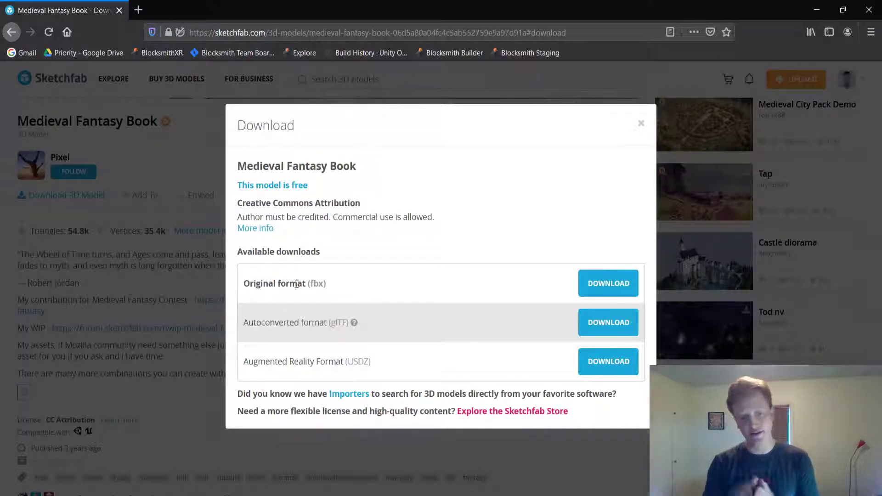
left_click_drag(270, 323, 315, 314)
left_click(327, 316)
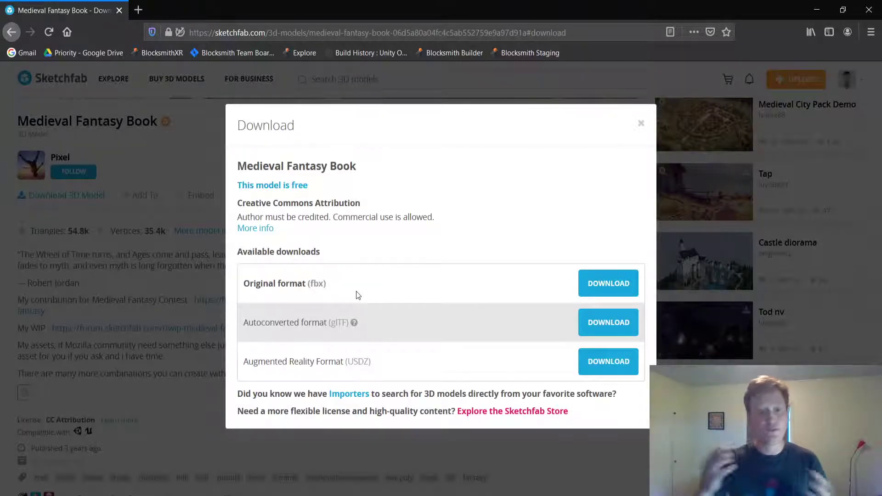
left_click(599, 324)
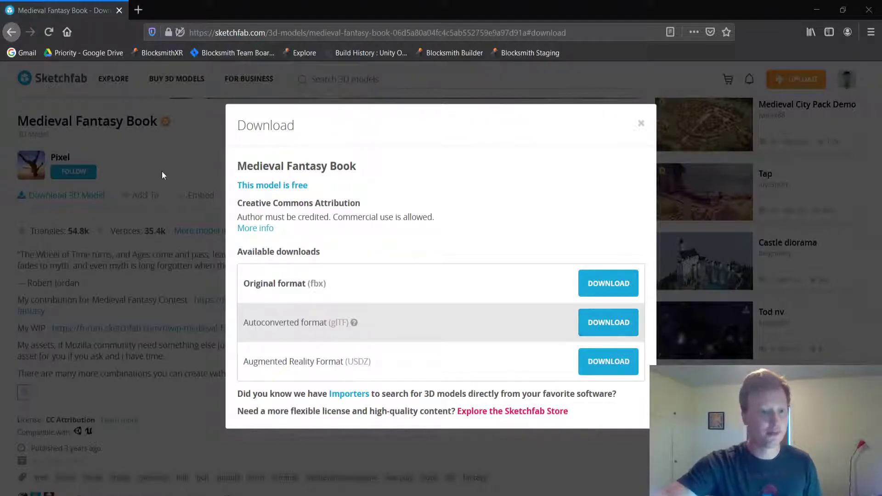
left_click(641, 123)
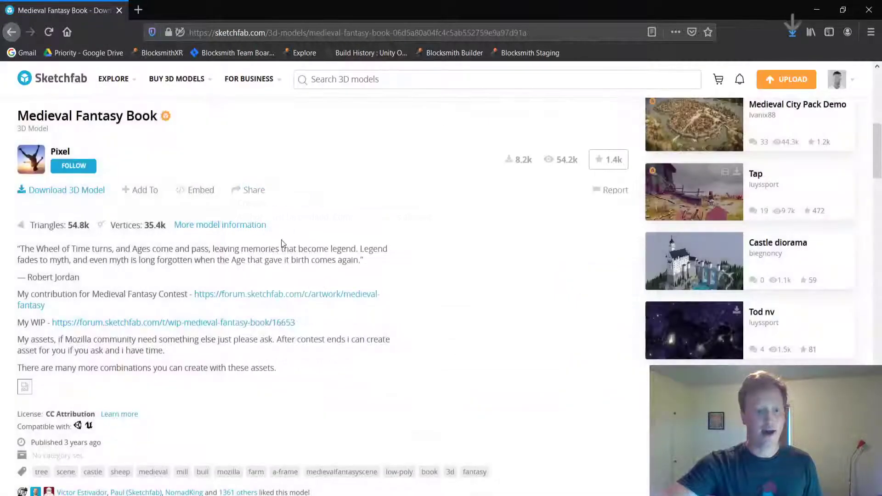
scroll(283, 244, "up", 5)
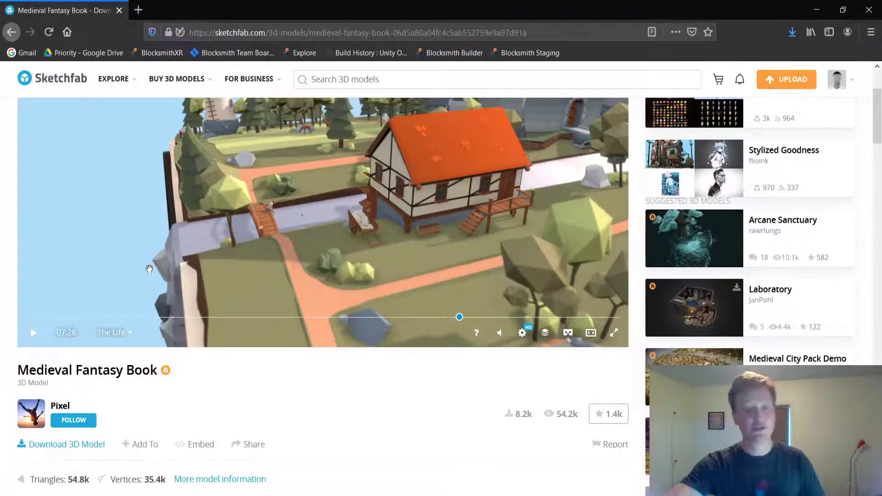
scroll(4, 308, "up", 3)
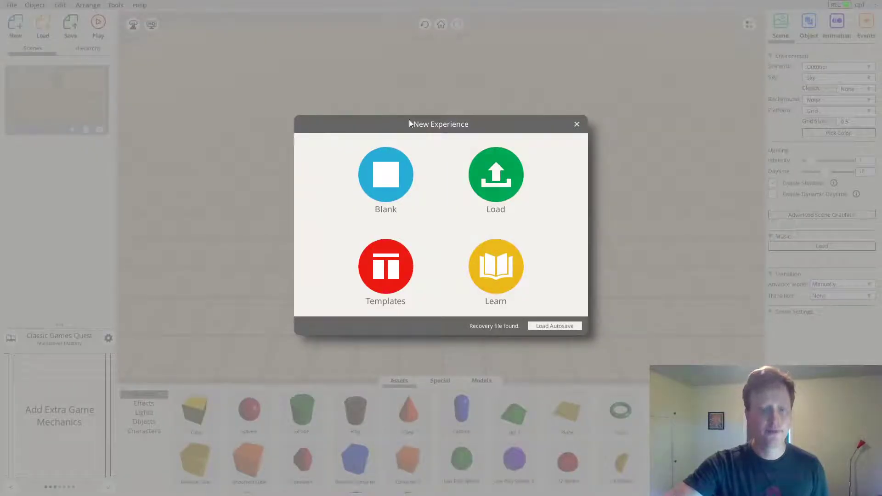
Create a new blank experience with a wide view of the platform around the player figure
left_click(395, 177)
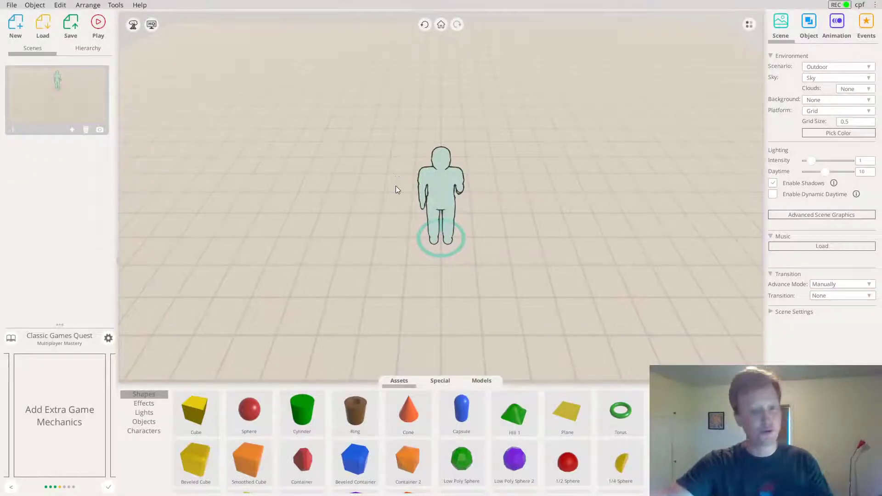
right_click_drag(400, 193, 345, 110)
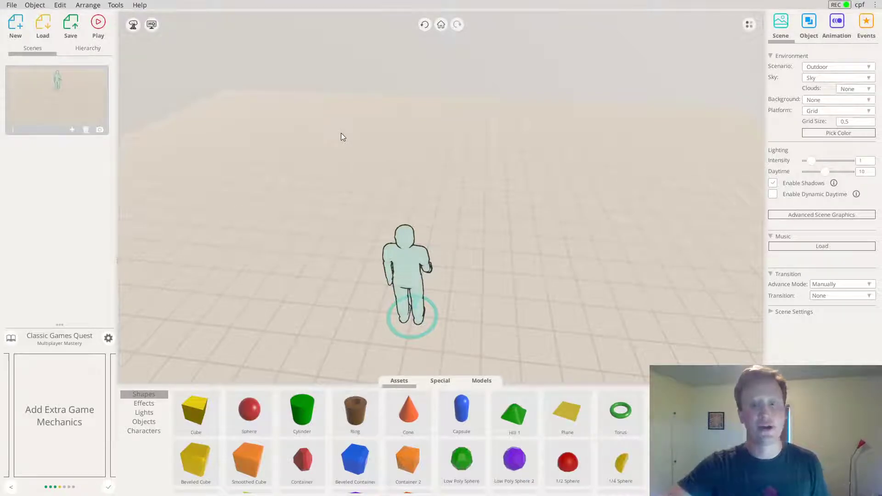
scroll(341, 134, "down", 3)
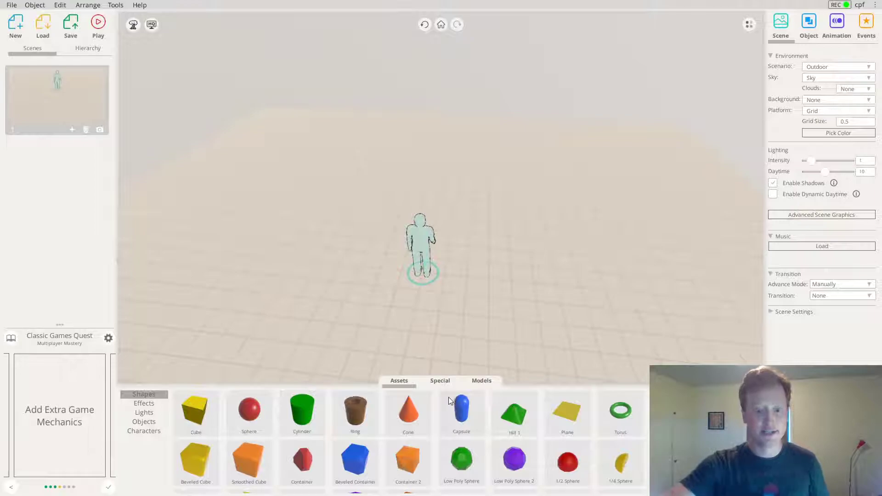
Place a Model Import object on the ground beyond the player figure, at about 13.6, 0, 361.3 cm
left_click(440, 381)
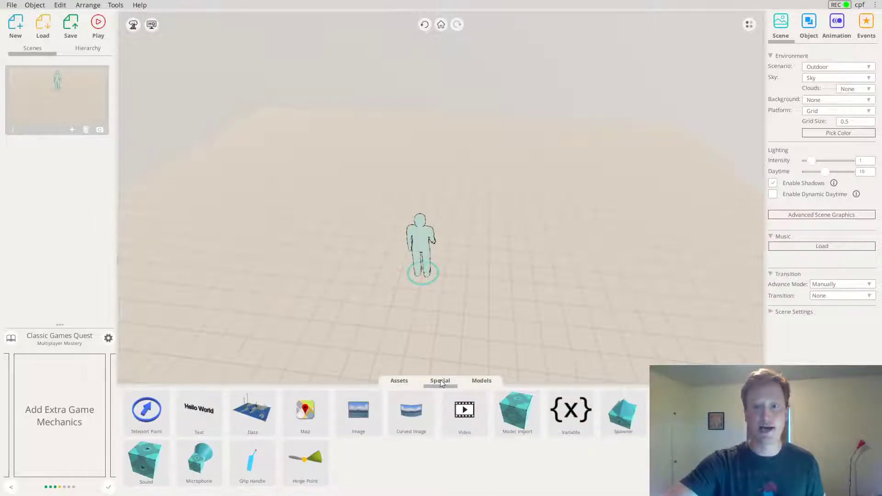
left_click_drag(465, 212, 469, 210)
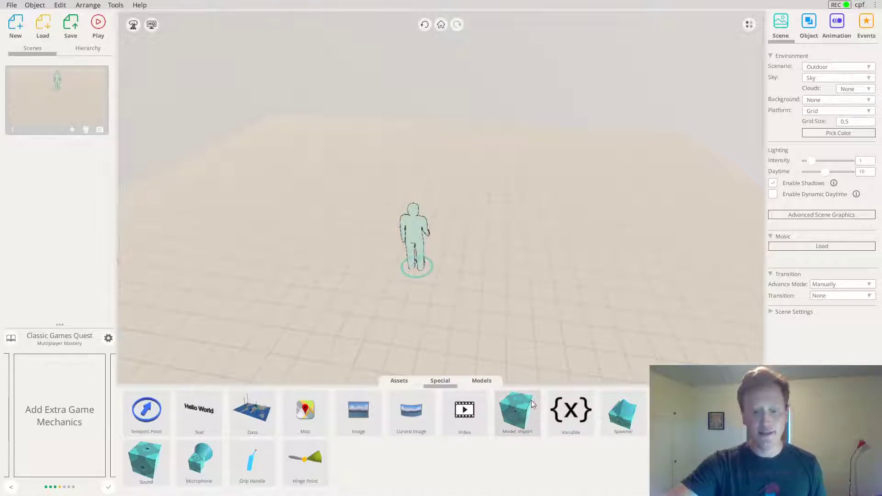
left_click_drag(515, 419, 447, 188)
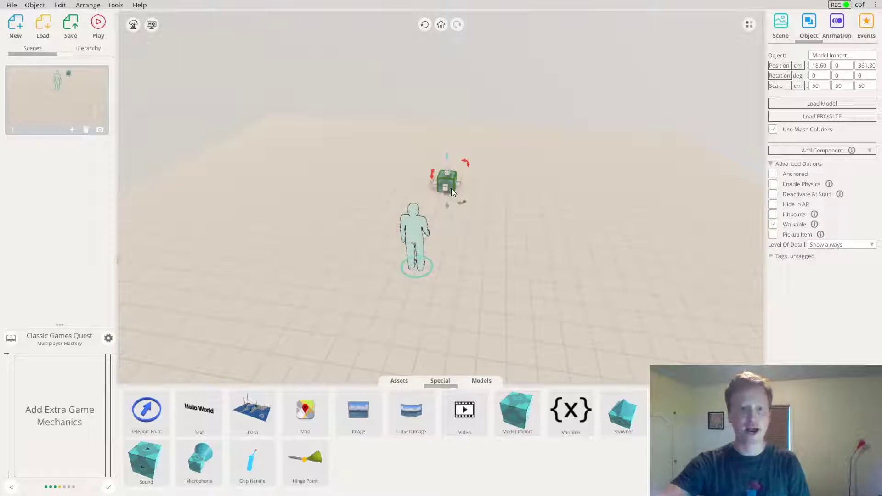
scroll(451, 188, "up", 5)
left_click_drag(511, 172, 493, 181)
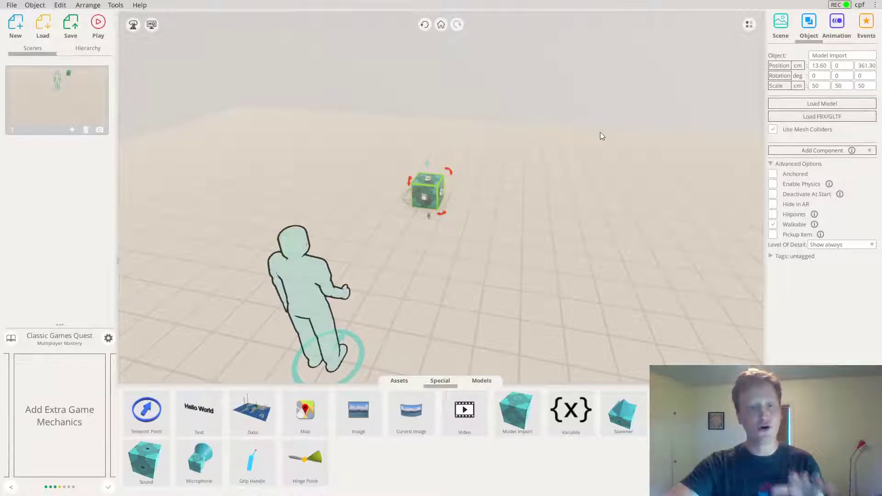
Rotate the imported FantasyBook group 180 degrees about its vertical axis
scroll(539, 151, "down", 3)
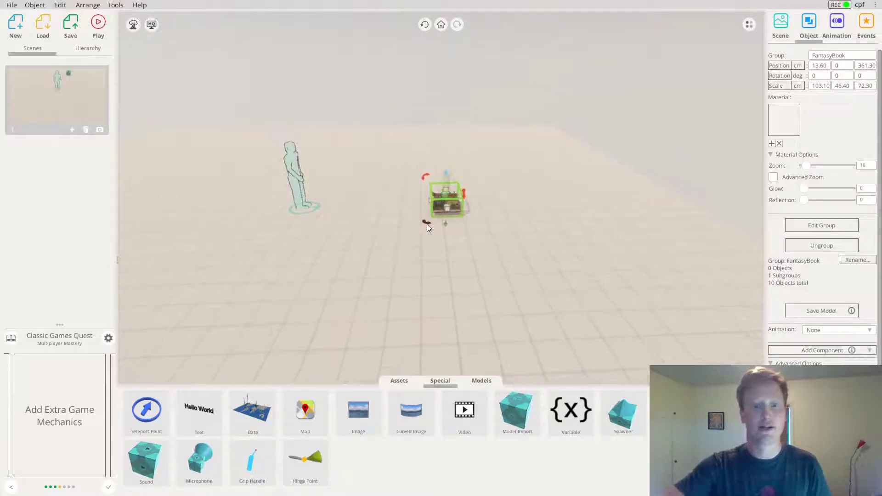
left_click_drag(430, 223, 258, 220)
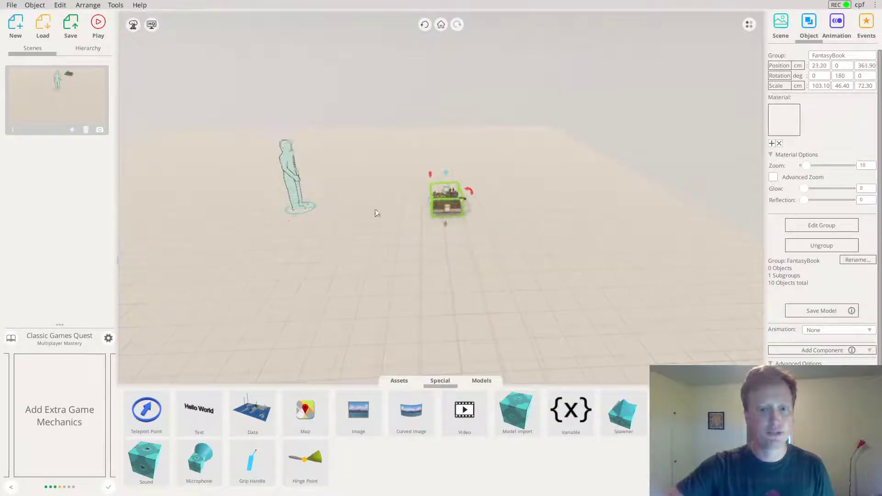
left_click_drag(491, 153, 514, 196)
Scale the FantasyBook group up proportionally to about 3258 × 1467 × 2286 cm
scroll(450, 228, "down", 5)
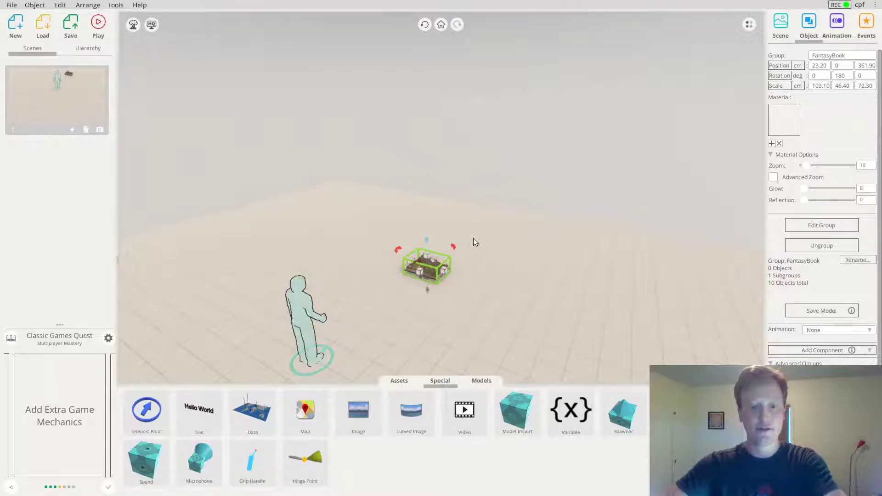
left_click_drag(428, 254, 479, 83)
left_click_drag(466, 283, 489, 14)
left_click_drag(437, 115, 387, 216)
scroll(389, 218, "down", 5)
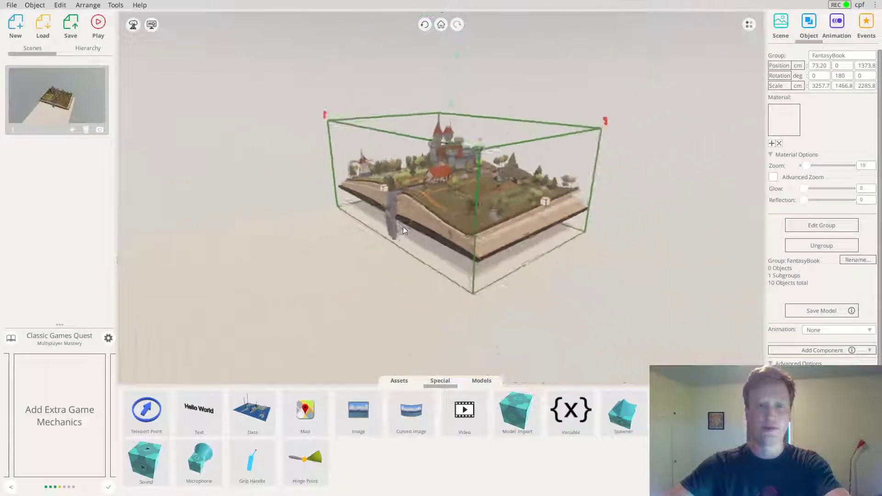
Enlarge the FantasyBook group proportionally to about 8620 × 3881 × 6048 cm
right_click_drag(403, 227, 426, 212)
left_click_drag(449, 185, 542, 21)
right_click_drag(283, 341, 592, 175)
left_click_drag(592, 175, 580, 181)
right_click_drag(384, 275, 413, 311)
Select the player figure and compare its size with the enlarged book
left_click(450, 258)
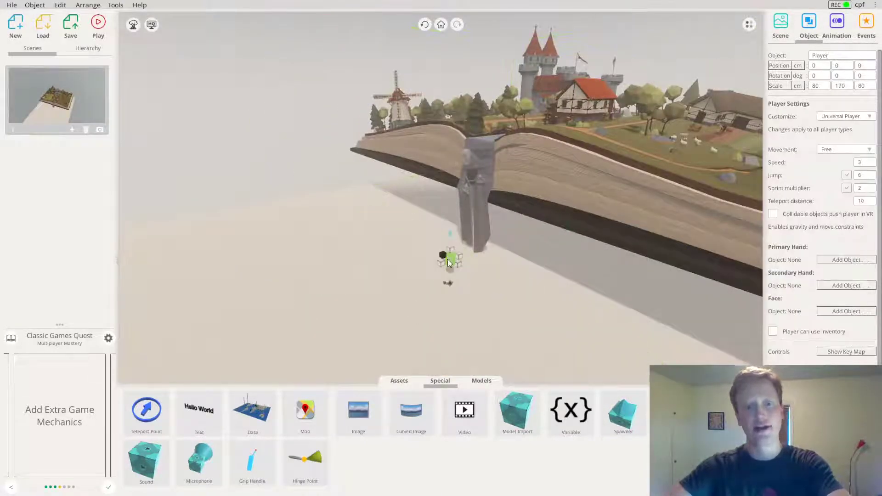
right_click_drag(450, 258, 441, 269)
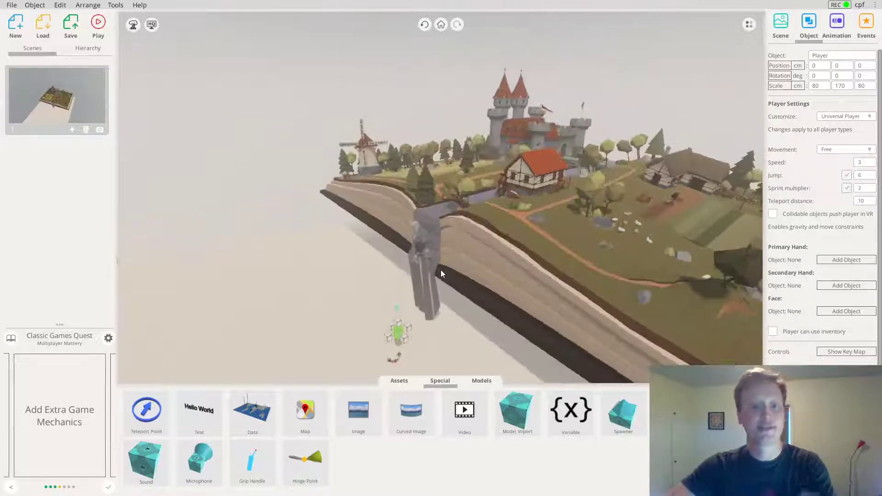
right_click_drag(539, 235, 549, 230)
Select the FantasyBook group, scale it up further, and deselect it
left_click(549, 230)
scroll(547, 241, "down", 4)
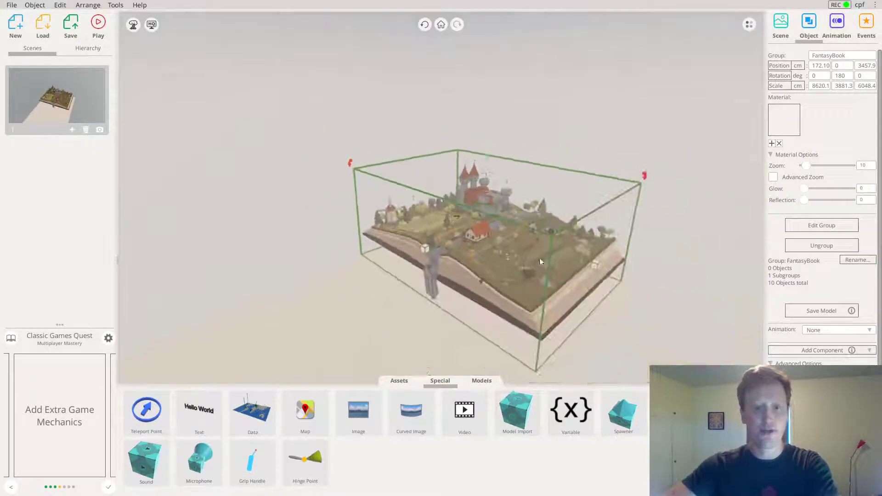
left_click_drag(484, 175, 533, 86)
right_click_drag(533, 92, 535, 240)
left_click(285, 312)
Examine the enlarged book and its waterfall up close and from different heights
right_click_drag(286, 311, 403, 260)
scroll(513, 194, "up", 4)
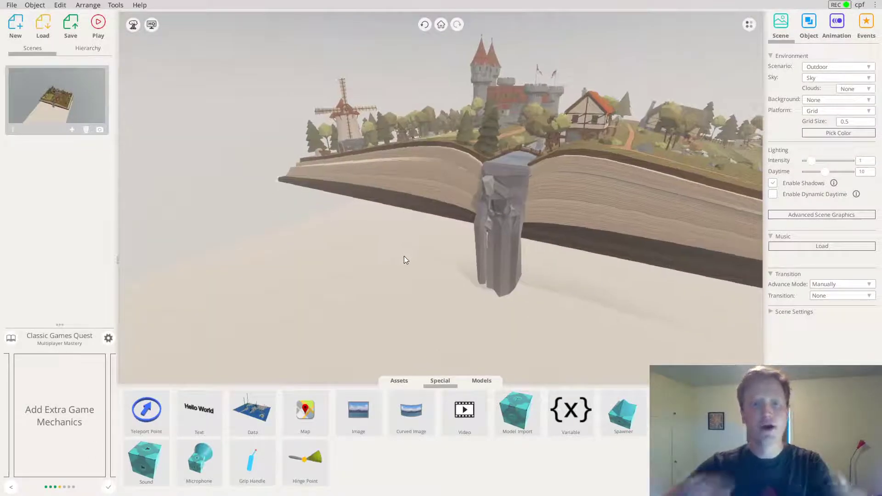
scroll(463, 296, "up", 3)
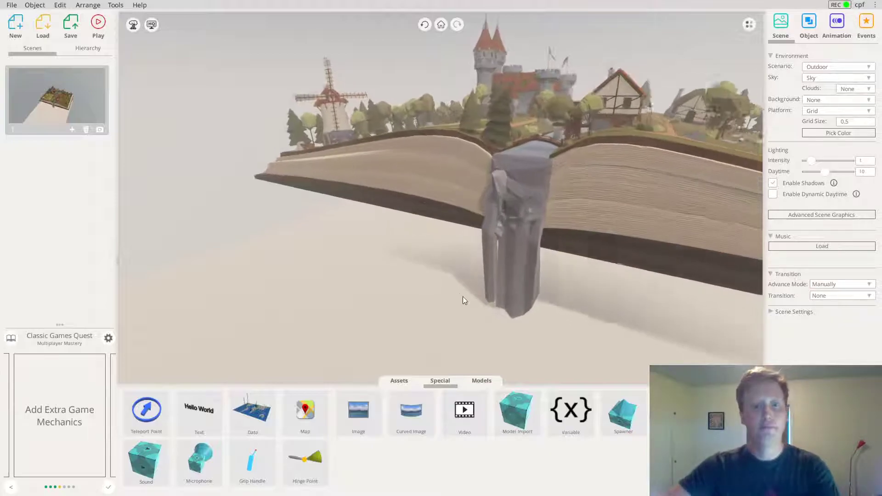
right_click_drag(575, 147, 546, 184)
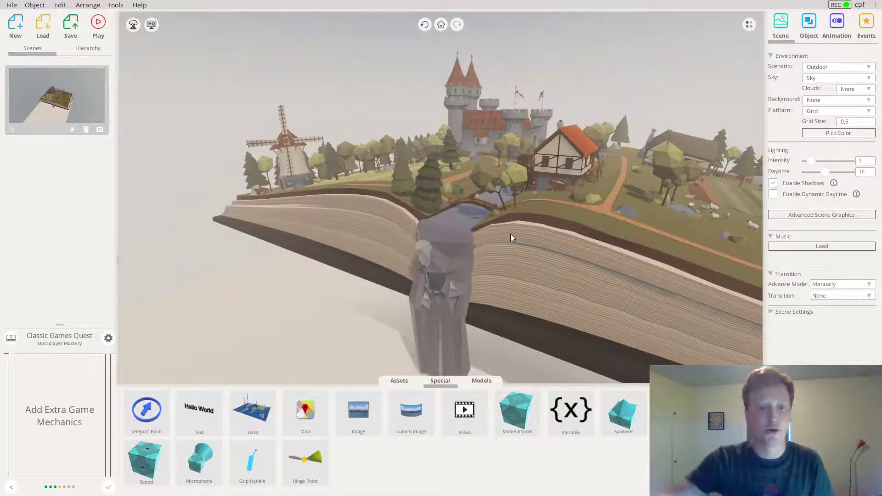
scroll(482, 241, "up", 5)
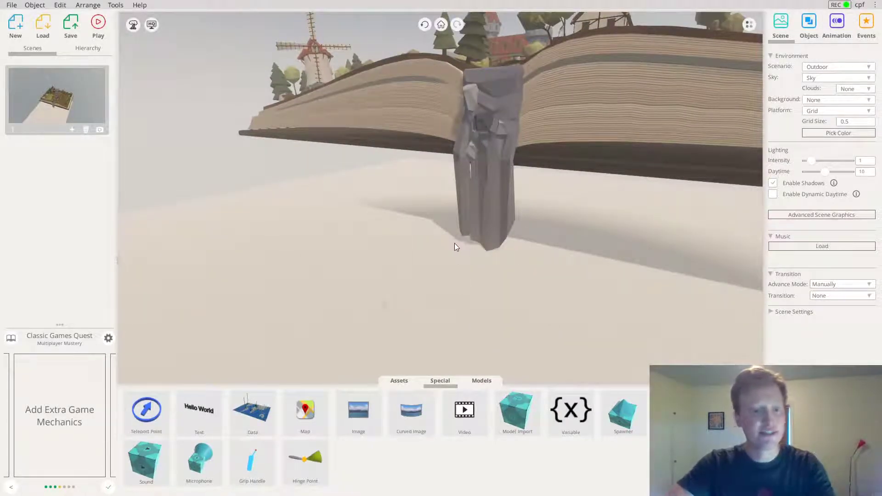
scroll(387, 269, "down", 5)
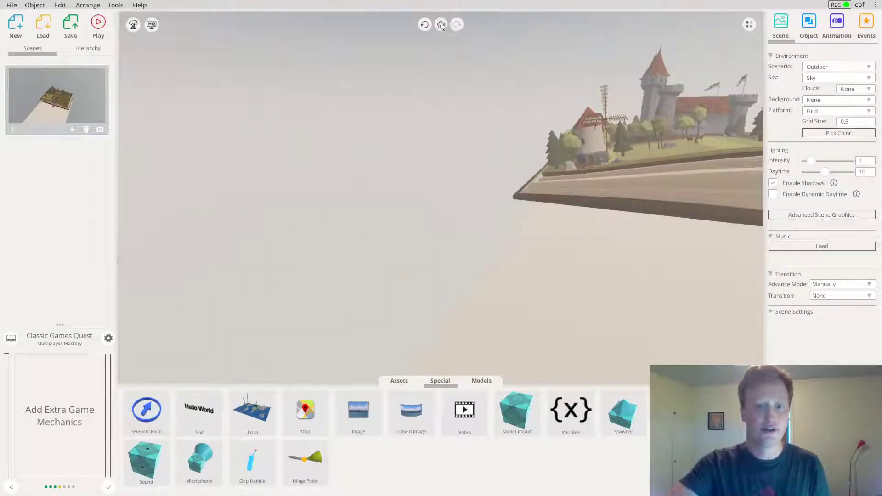
Reset the view to its home position and select the player figure to judge it against the book
left_click(442, 25)
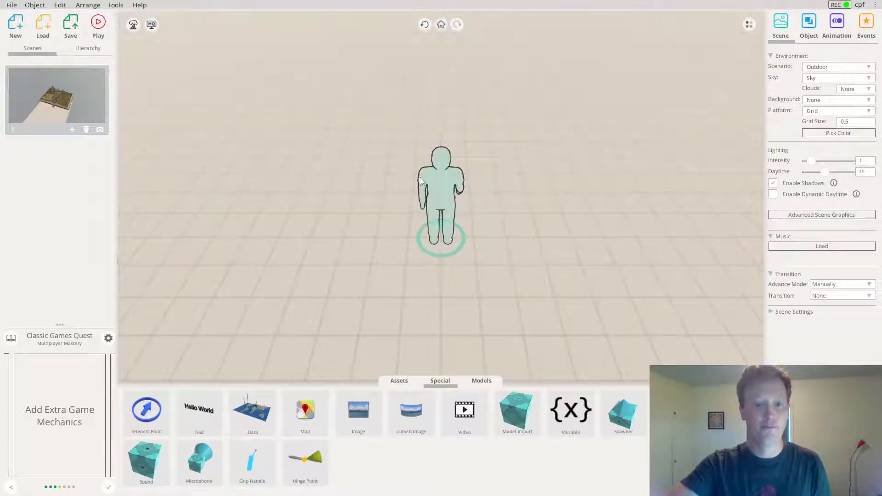
left_click(456, 176)
left_click_drag(494, 278, 694, 116)
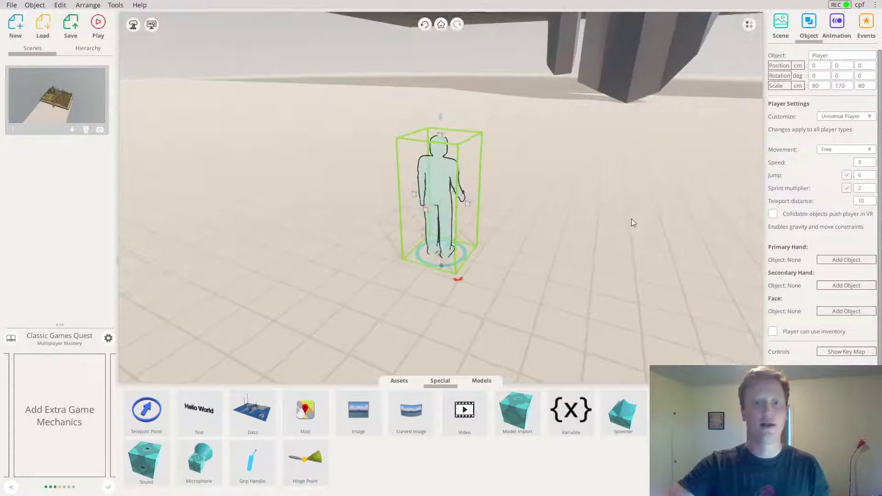
Lift the player figure off the ground and place it above the wooden bridge over the book's river
scroll(621, 227, "down", 5)
left_click_drag(609, 211, 410, 324)
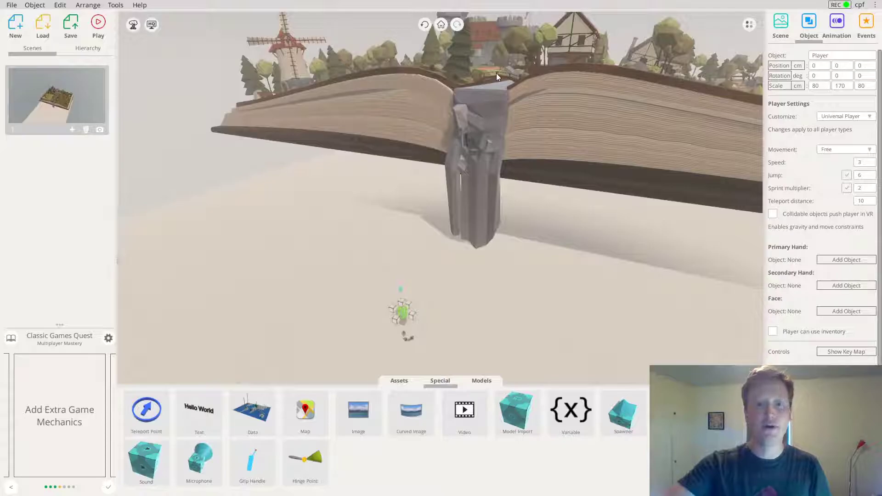
left_click_drag(401, 288, 404, 125)
left_click_drag(406, 68, 445, 128)
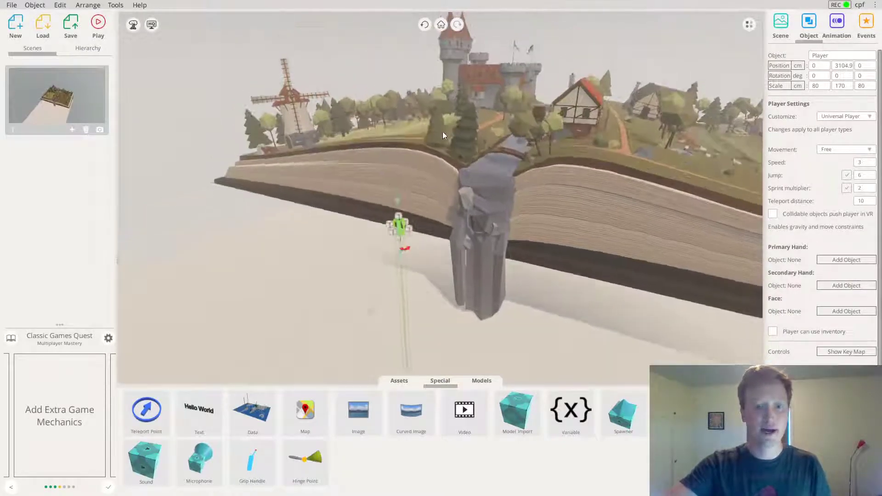
left_click_drag(399, 230, 418, 217)
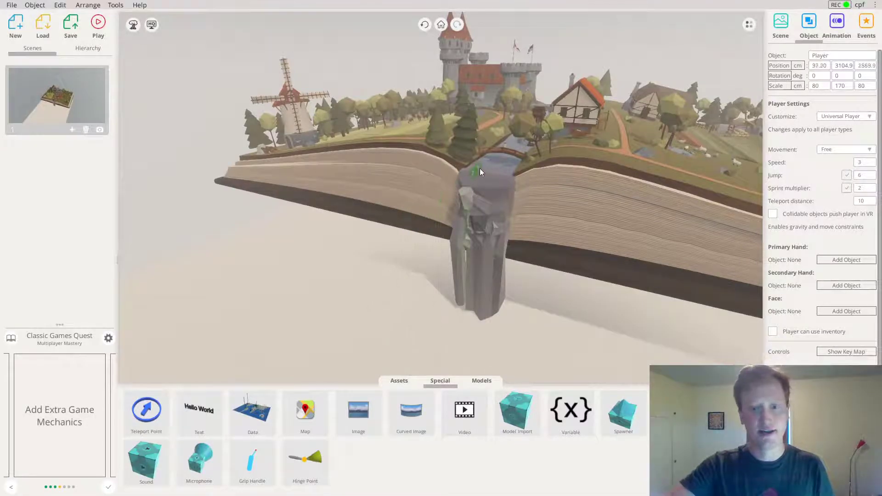
left_click_drag(458, 208, 437, 164)
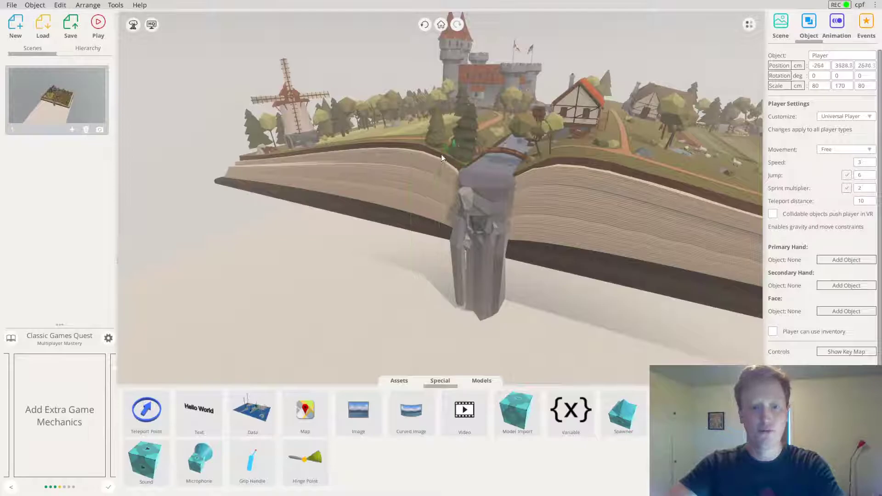
left_click_drag(549, 148, 516, 150)
scroll(516, 151, "up", 5)
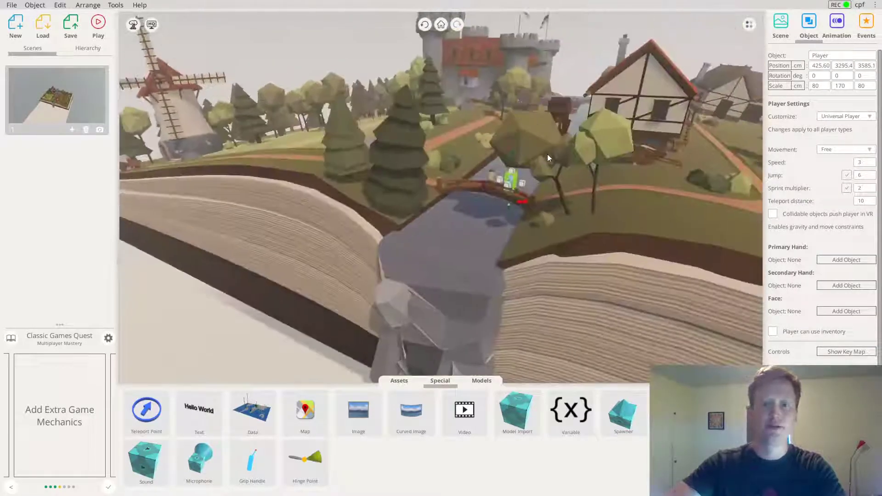
Compare the player with the bridge, scale the FantasyBook group down to about 14653 × 6598 × 10282 cm, and deselect it
left_click(440, 24)
left_click_drag(630, 197, 462, 178)
scroll(461, 179, "down", 5)
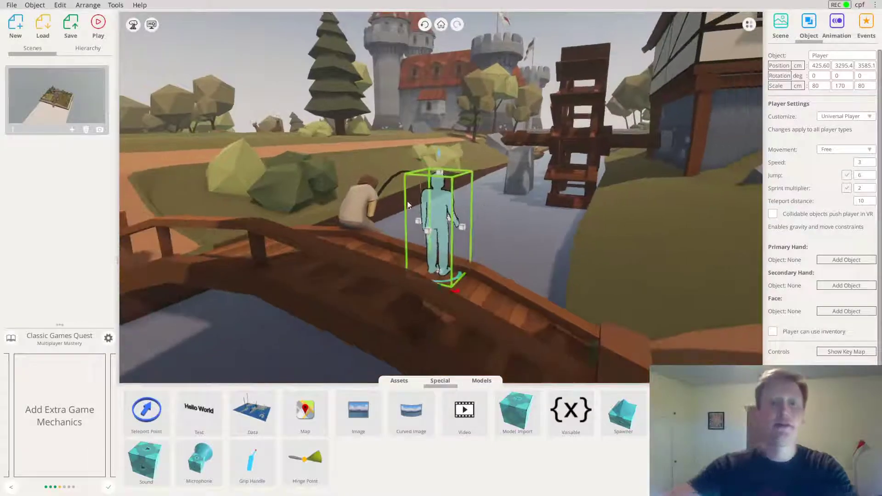
scroll(518, 182, "down", 6)
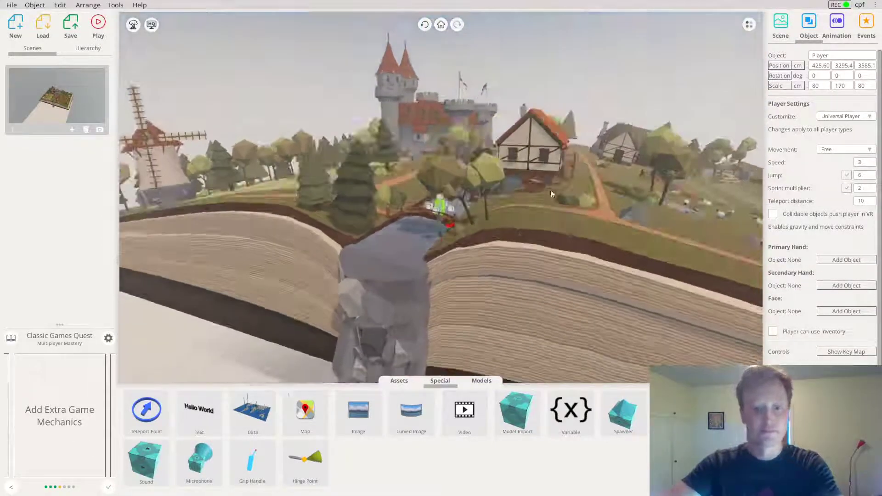
left_click(515, 133)
scroll(504, 155, "down", 6)
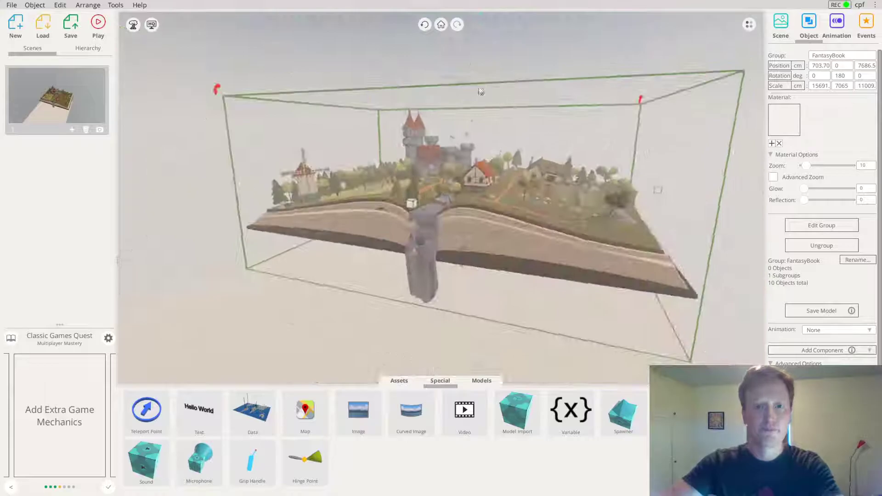
left_click(352, 66)
Reposition the player figure on the bridge beside the fisherman, at about 362, 3081, 3824 cm, and deselect it
left_click(441, 24)
right_click_drag(530, 249, 521, 214)
left_click_drag(446, 239, 422, 249)
right_click_drag(467, 278, 381, 3)
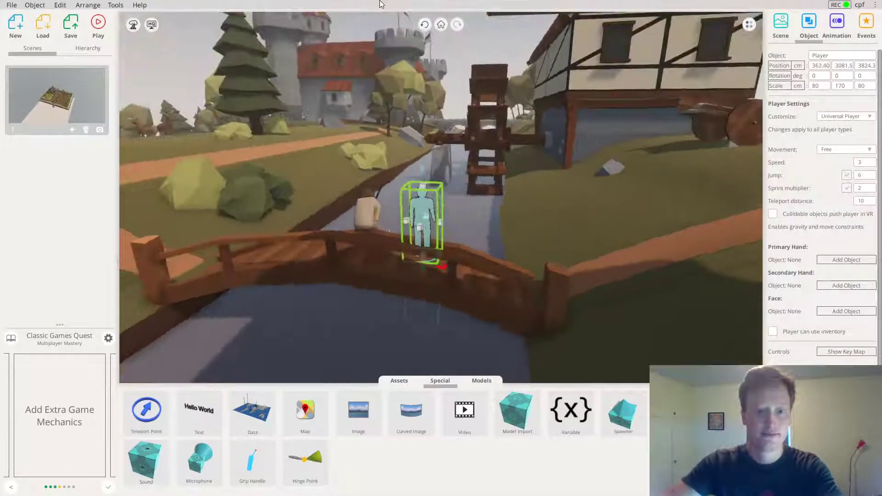
scroll(432, 176, "down", 6)
scroll(435, 190, "down", 8)
right_click_drag(487, 223, 2, 158)
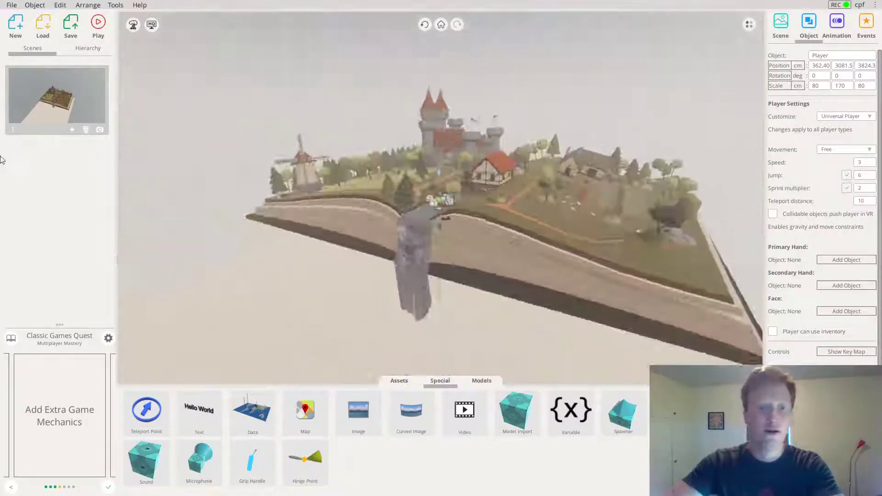
left_click(288, 136)
Play the experience in the viewer, walk from the bridge past the waterwheel and toward the windmill, and exit
scroll(518, 224, "up", 3)
right_click_drag(518, 224, 518, 189)
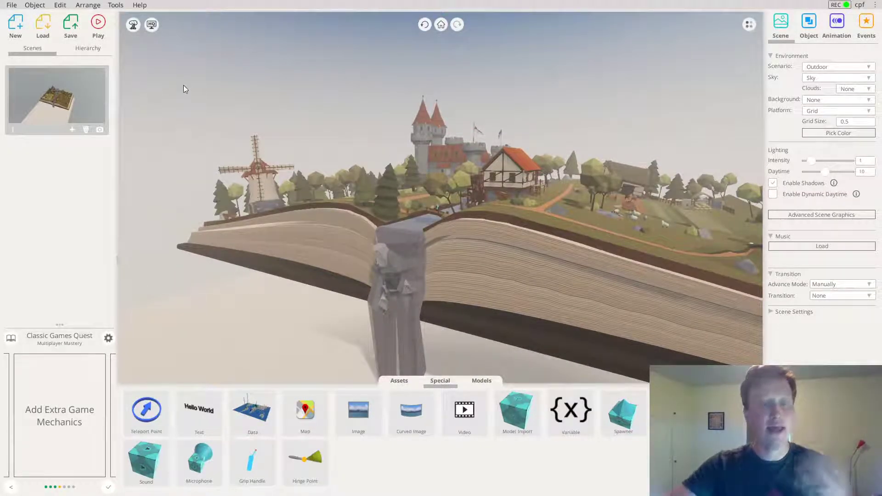
mouse_move(103, 24)
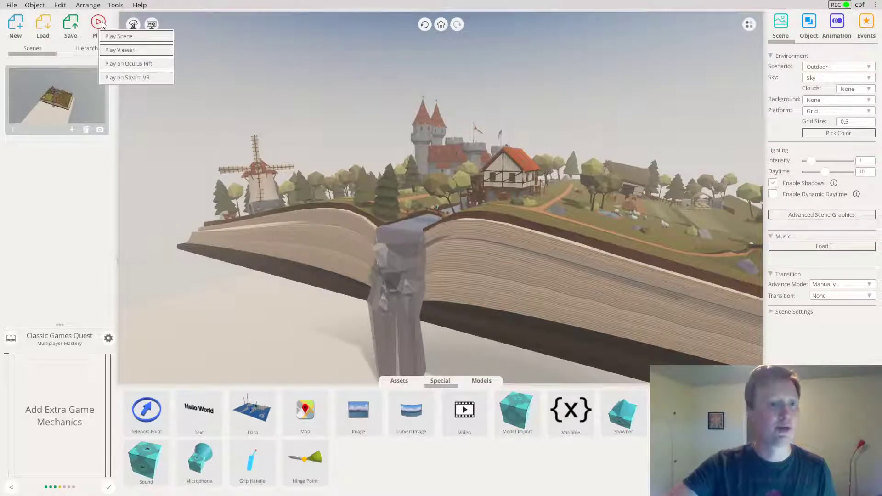
left_click(117, 49)
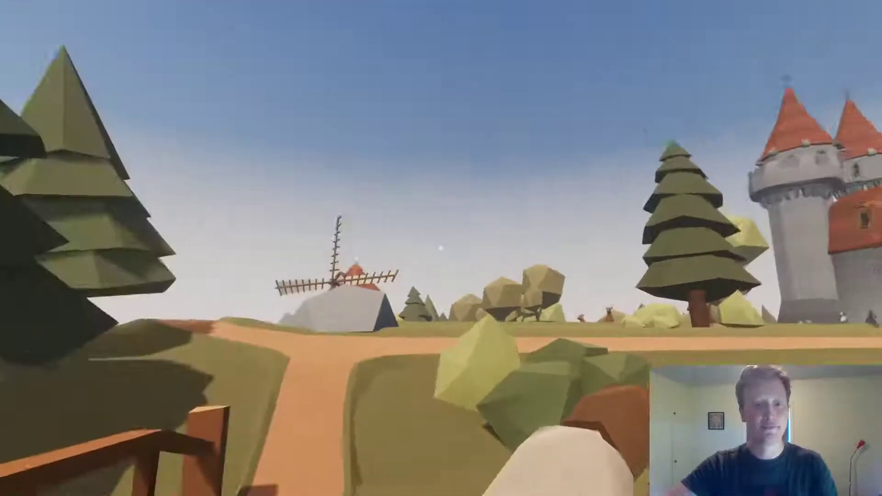
key("w")
key("w")
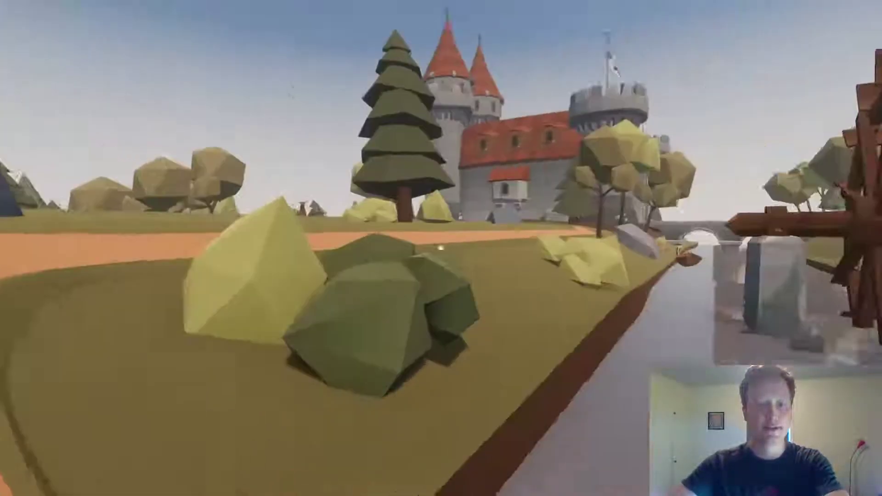
key("w")
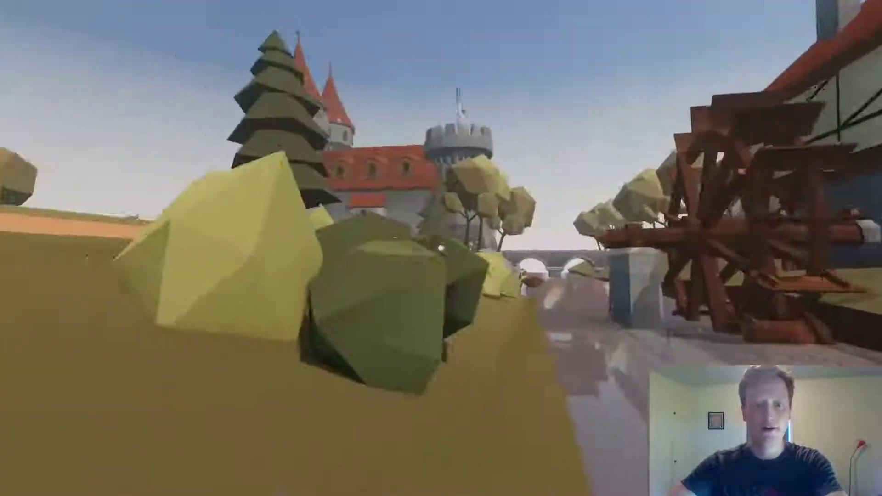
key("w")
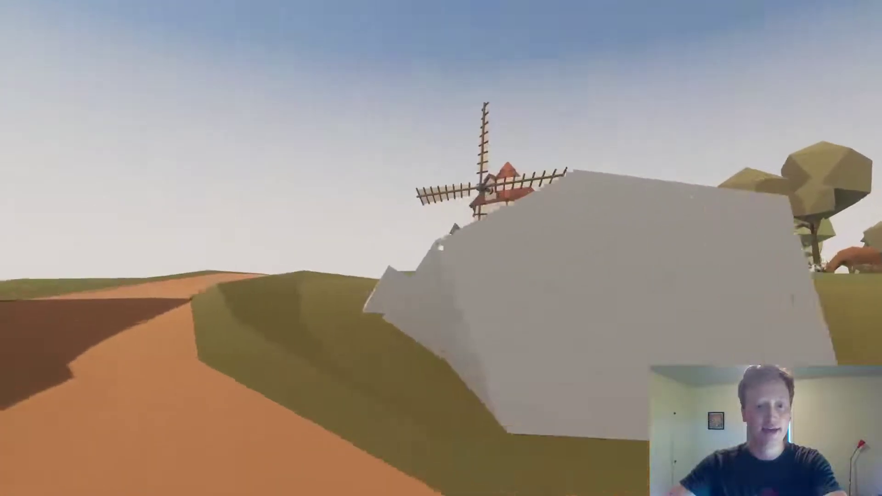
key("w")
key("Escape")
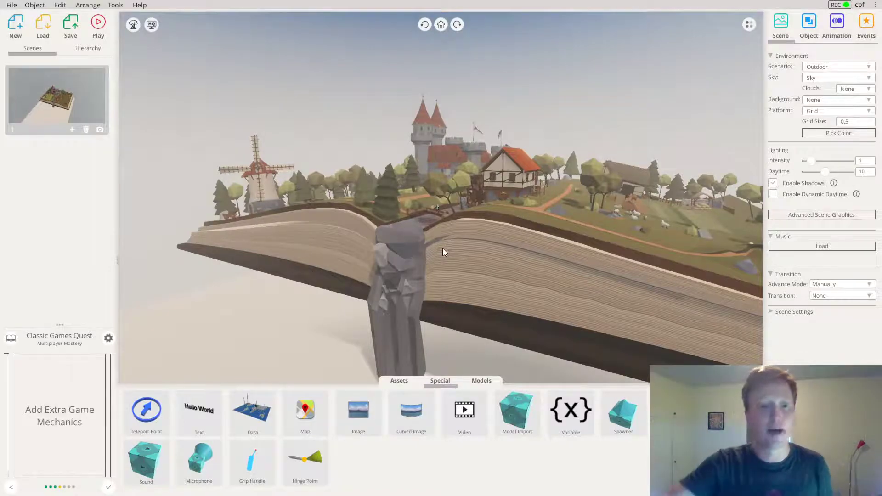
Select the FantasyBook group and set its animation to Take 001
left_click_drag(528, 201, 571, 175)
left_click(533, 189)
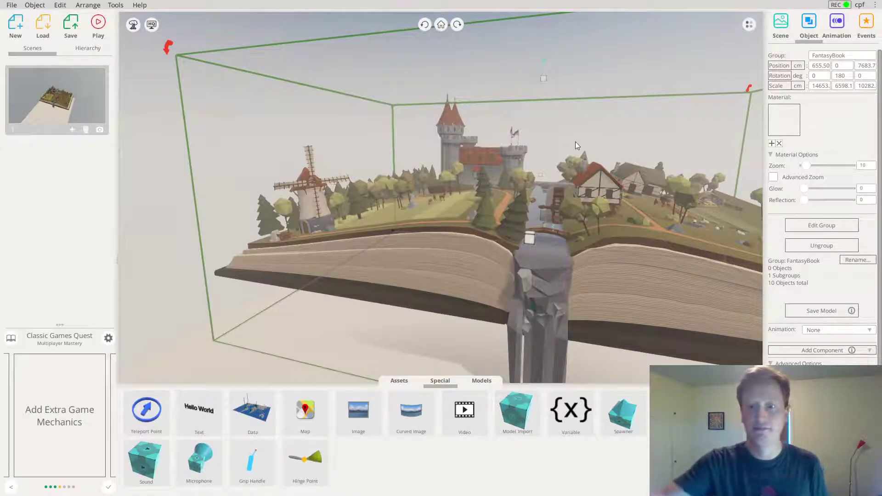
left_click_drag(625, 229, 603, 208)
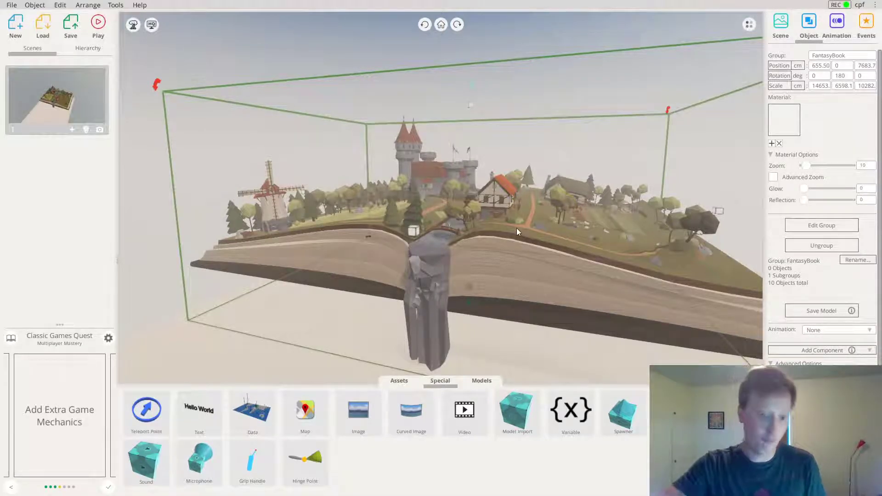
scroll(514, 229, "down", 5)
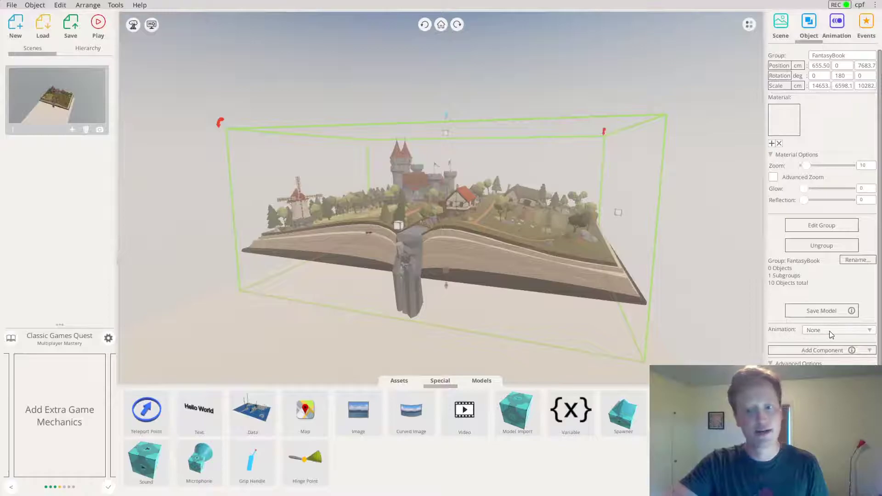
left_click(814, 331)
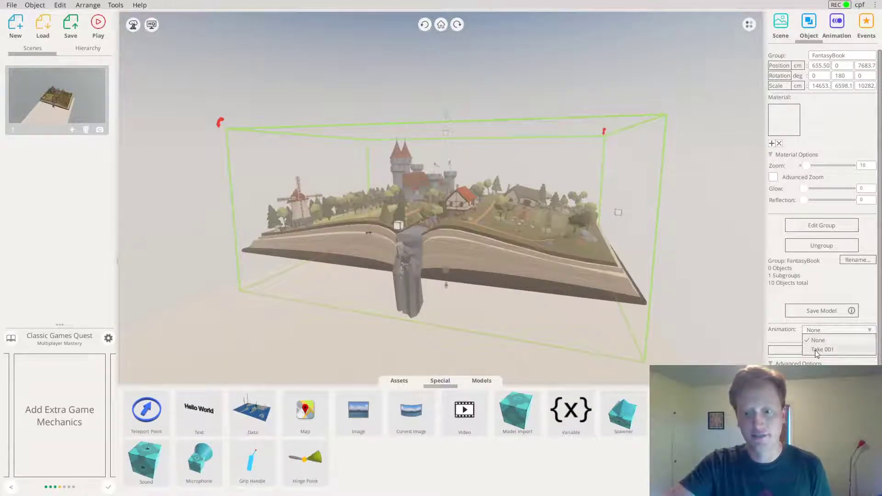
left_click(819, 349)
Deselect the book and examine its animated windmill, castle and farmland from several angles and distances
scroll(465, 241, "up", 5)
scroll(379, 102, "down", 5)
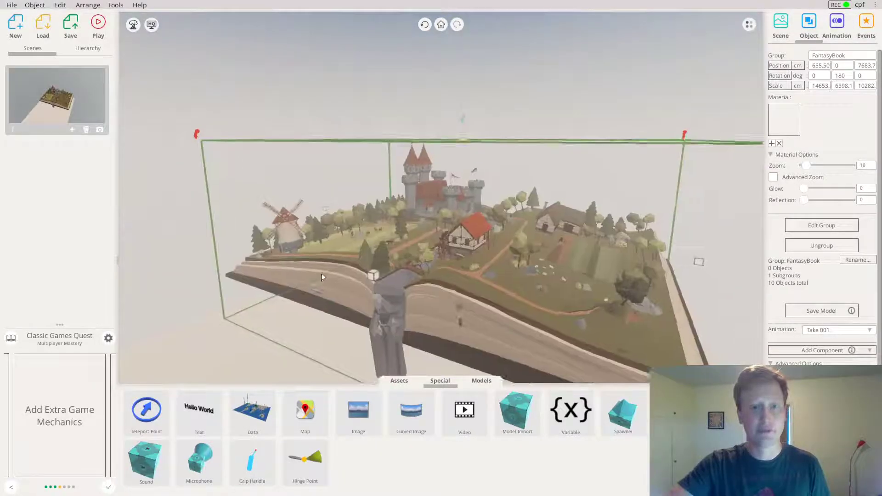
left_click(377, 100)
scroll(369, 177, "up", 5)
scroll(368, 178, "up", 2)
mouse_move(369, 178)
left_mouse_down()
mouse_move(675, 190)
mouse_move(710, 169)
mouse_move(384, 172)
left_mouse_up()
scroll(464, 255, "down", 5)
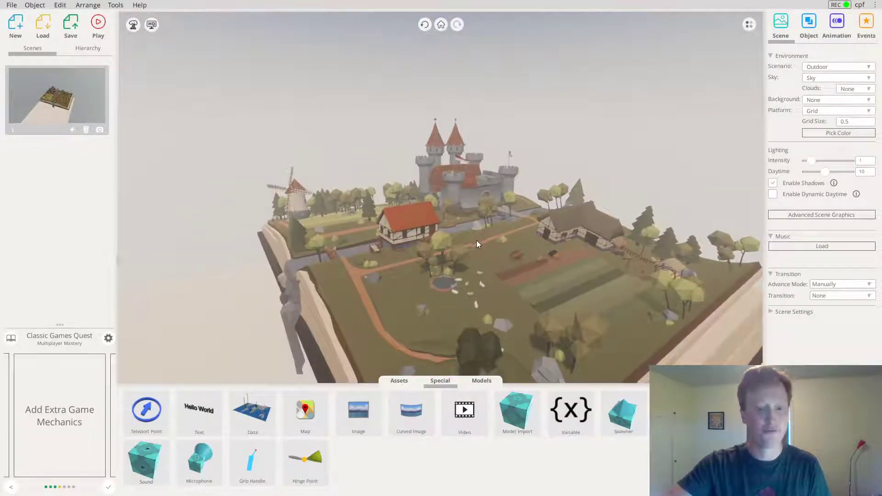
scroll(476, 241, "down", 3)
scroll(408, 197, "up", 2)
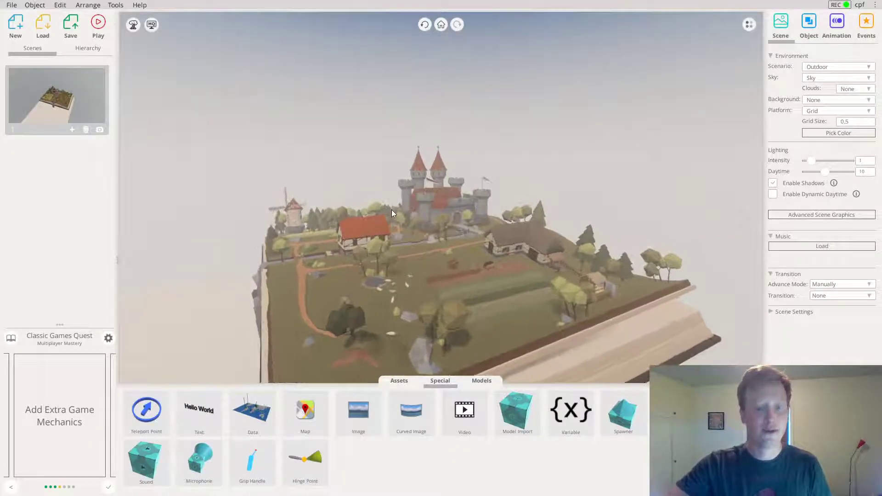
Play the experience in the viewer again, check the animated windmill from ground level, and return to the editor
left_click(98, 21)
left_click(134, 53)
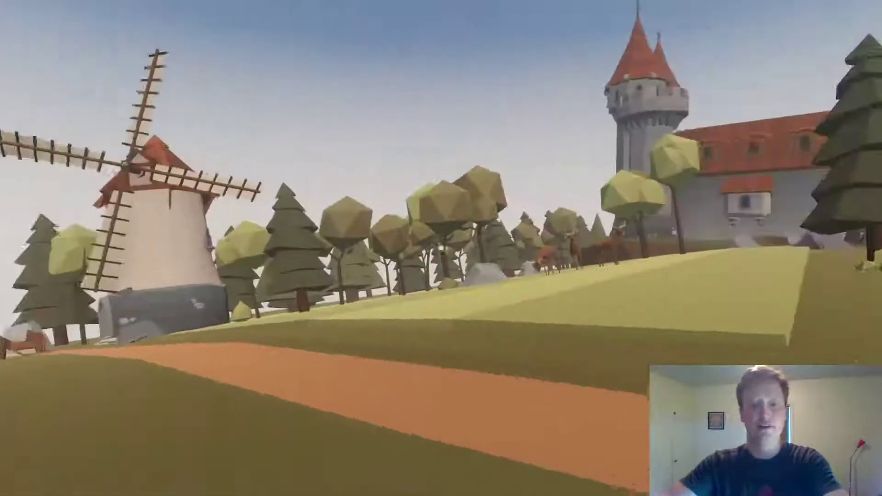
key("Escape")
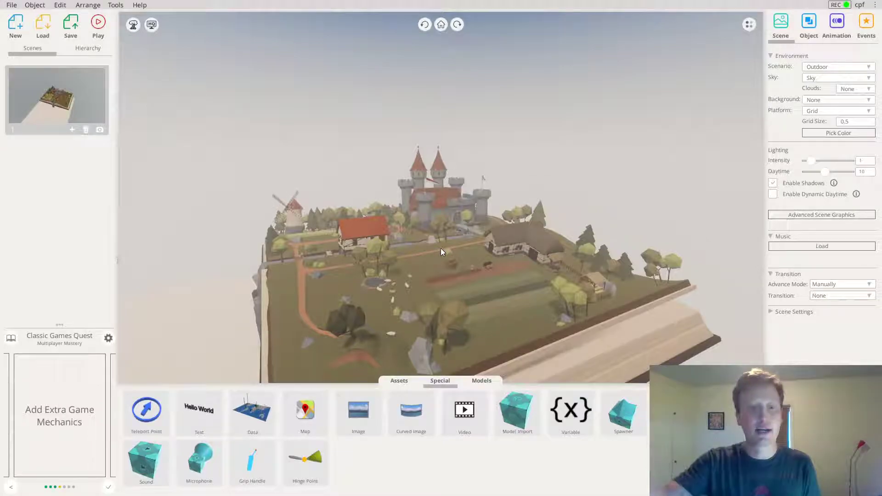
Examine the animated FantasyBook group from the side and close to the red-roofed house, selecting and deselecting it on the way
left_click_drag(511, 295, 516, 269)
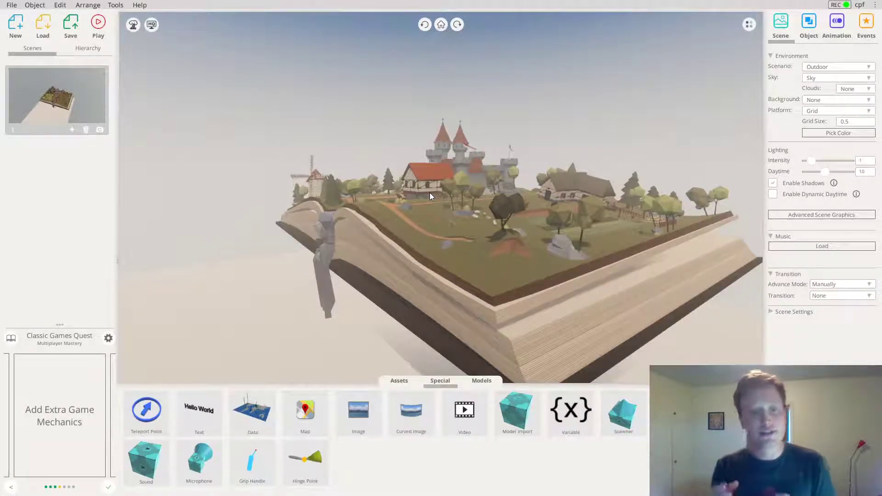
left_click_drag(459, 176, 478, 183)
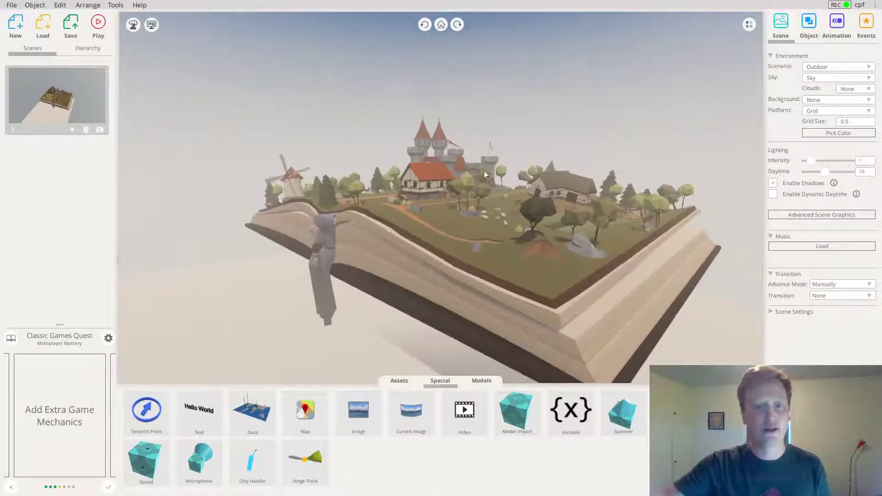
left_click(439, 223)
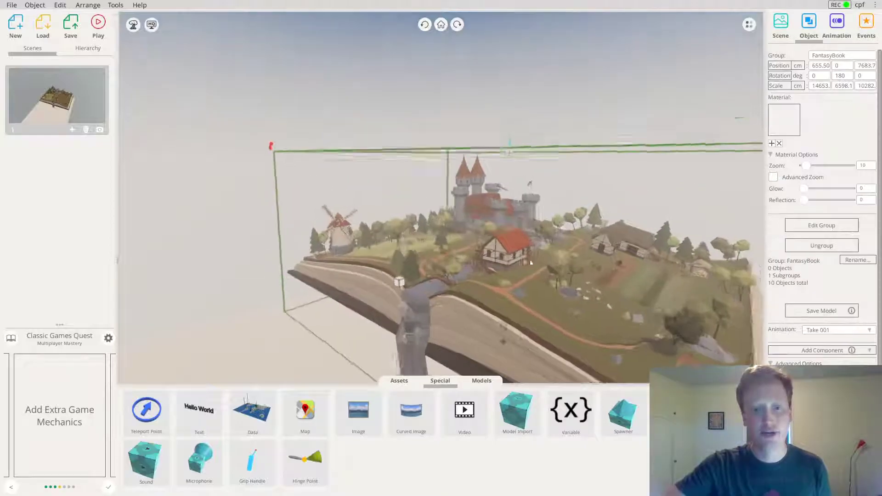
scroll(581, 265, "up", 3)
left_click_drag(486, 247, 294, 300)
left_click(185, 238)
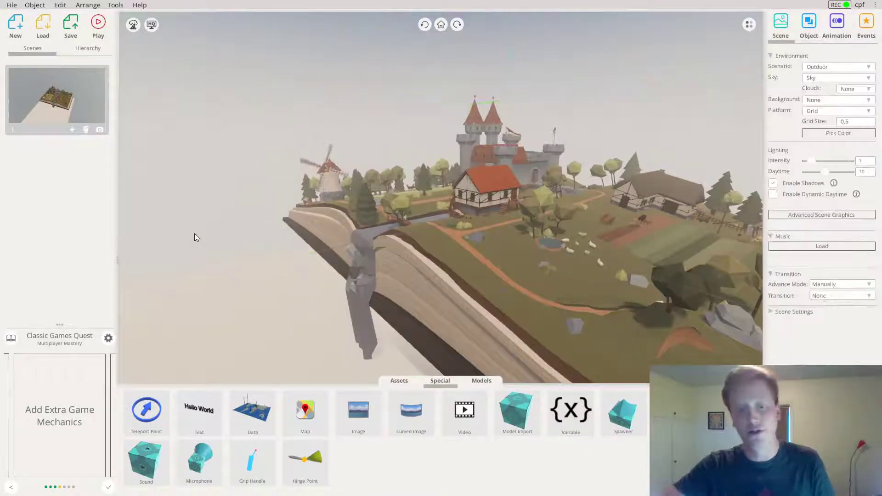
scroll(490, 214, "up", 5)
left_click_drag(505, 223, 559, 221)
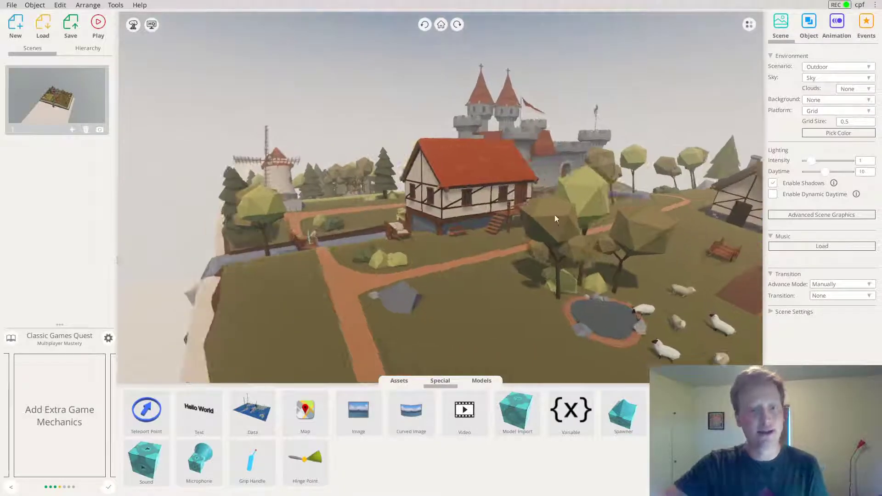
Inspect the Scene Texture-base 0 object inside the book and its extent around the landscape, and deselect it
left_click(553, 231)
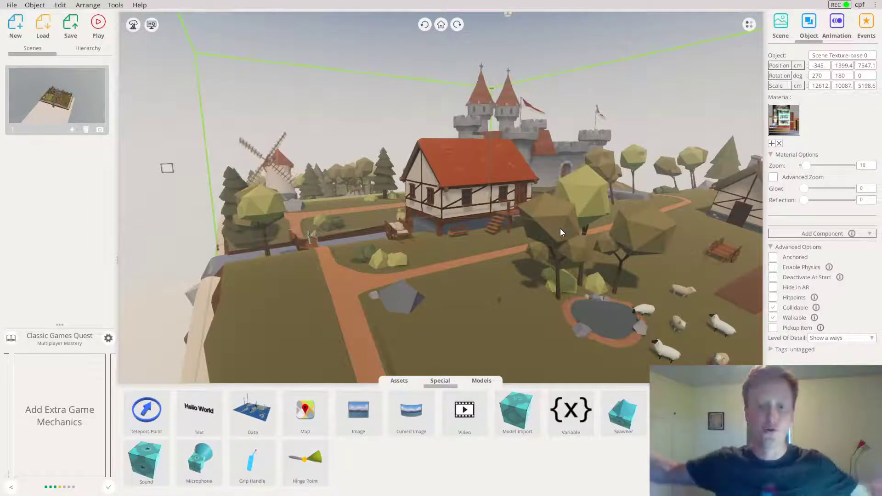
right_click_drag(542, 197, 545, 210)
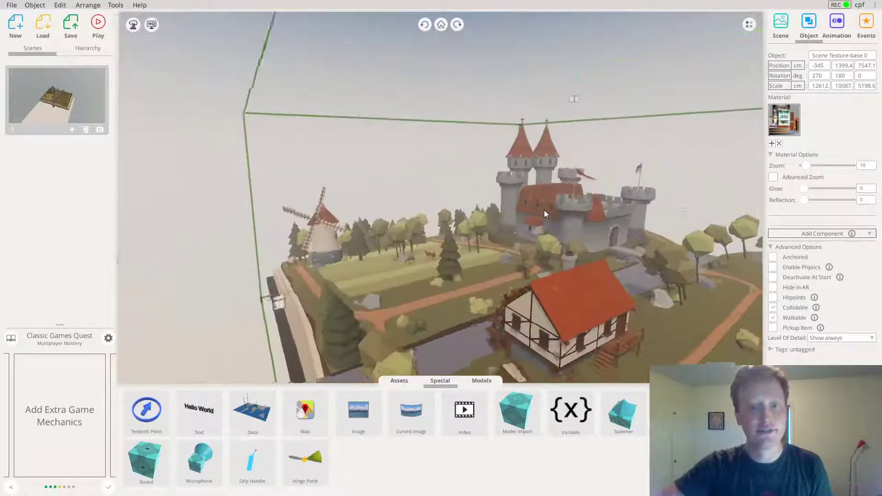
scroll(505, 234, "down", 4)
right_click_drag(462, 256, 462, 244)
scroll(461, 244, "down", 5)
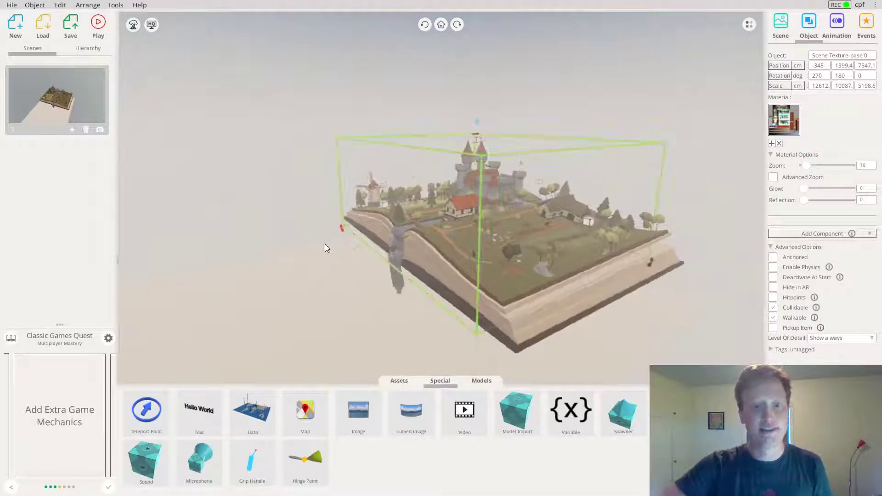
left_click(230, 102)
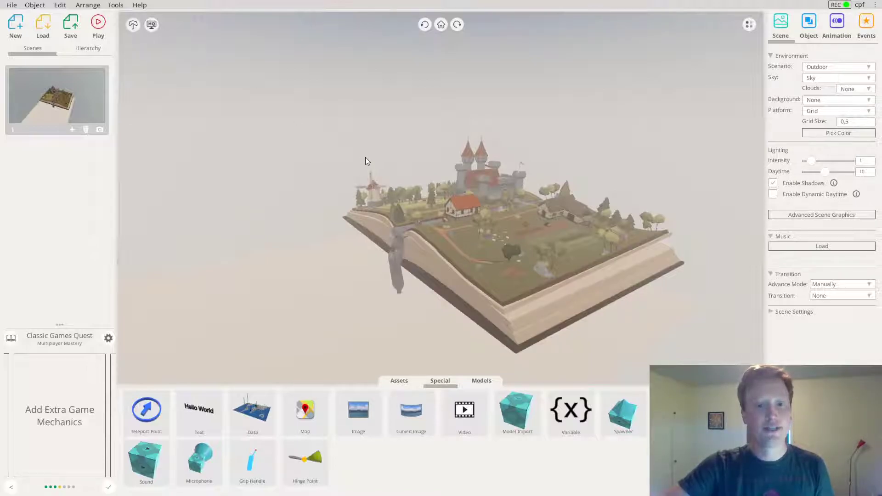
Set the scene's background to Hills and check the landscape around the book
scroll(366, 161, "up", 5)
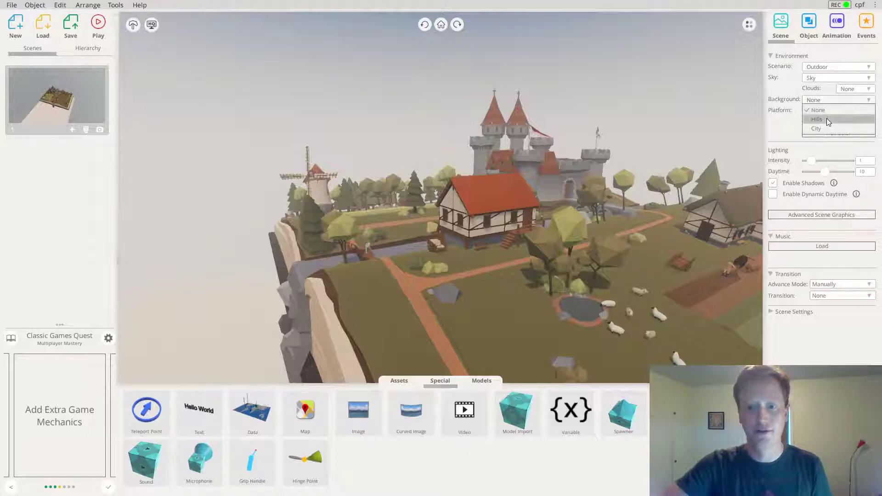
left_click(817, 119)
left_click_drag(569, 161, 399, 169)
left_click_drag(265, 137, 451, 230)
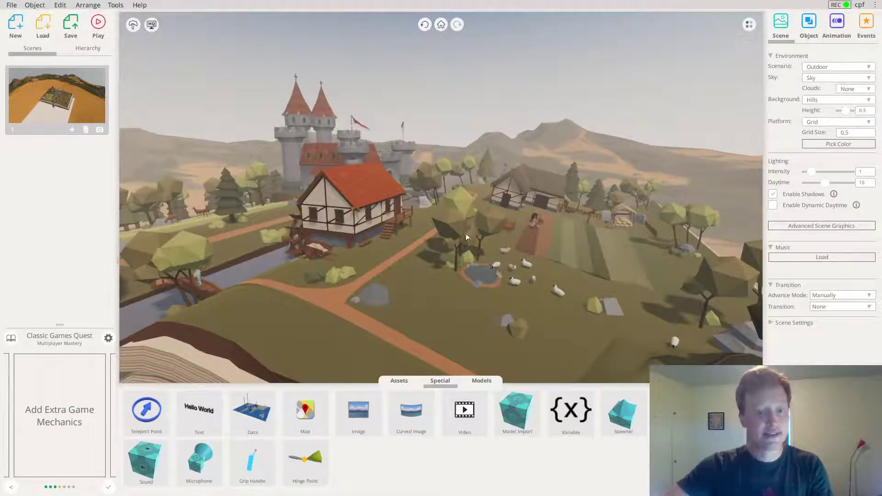
left_click_drag(580, 159, 165, 427)
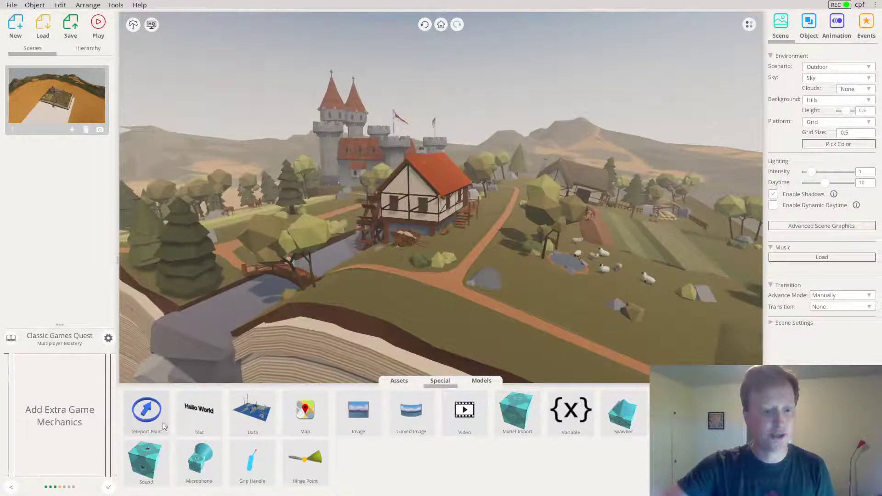
Add a Spruce from the object assets onto the book's landscape in front of the red-roofed house
left_click(399, 381)
left_click(140, 422)
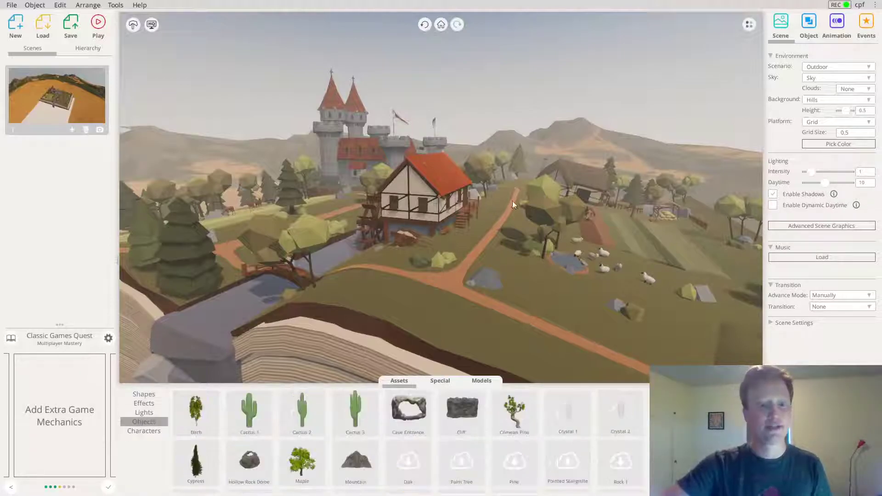
scroll(514, 203, "up", 3)
scroll(539, 443, "down", 2)
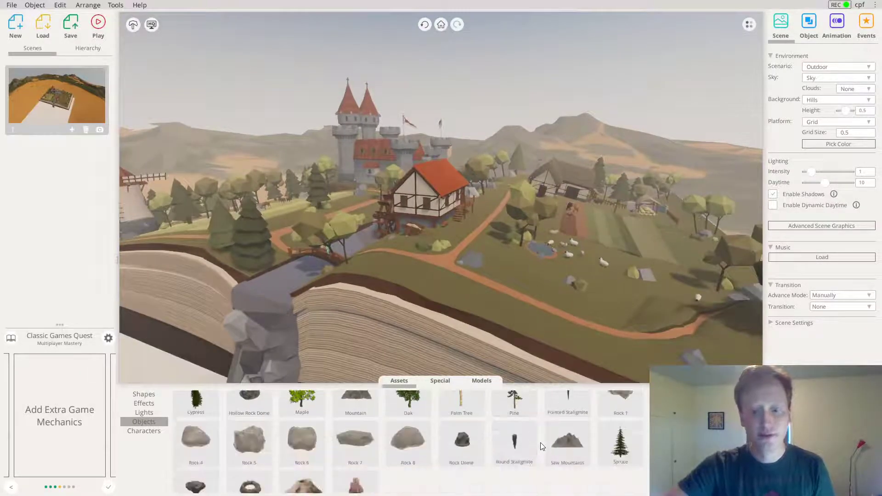
left_click_drag(618, 434, 414, 260)
left_click_drag(266, 269, 483, 106)
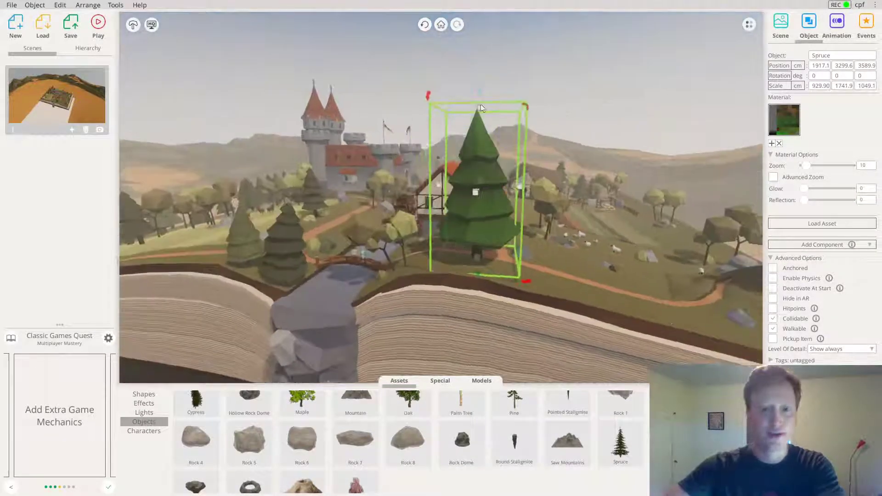
Move the spruce beside the book's own conifers on the windmill side, shrink it to match them, and deselect it
left_click_drag(492, 215, 247, 254)
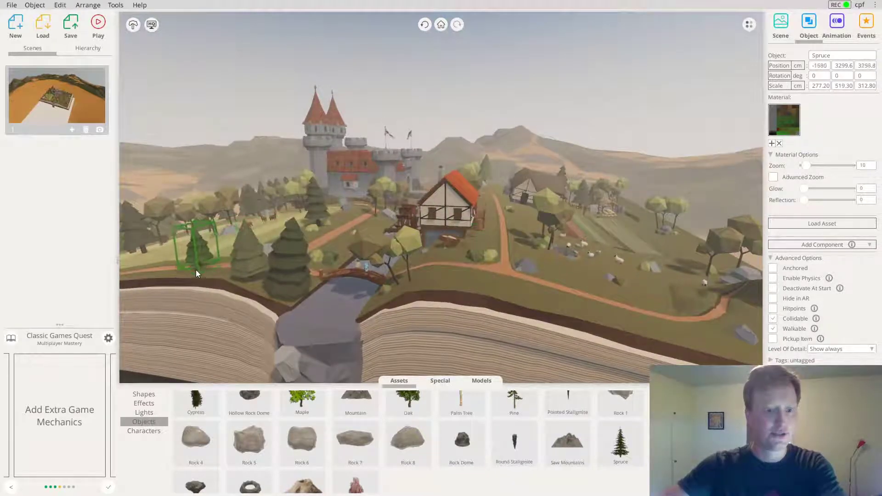
left_click_drag(195, 209, 197, 218)
right_click_drag(212, 271, 209, 229)
left_click(199, 107)
Set the scene's platform to None and check the book against the hills from afar and close up
scroll(225, 268, "down", 5)
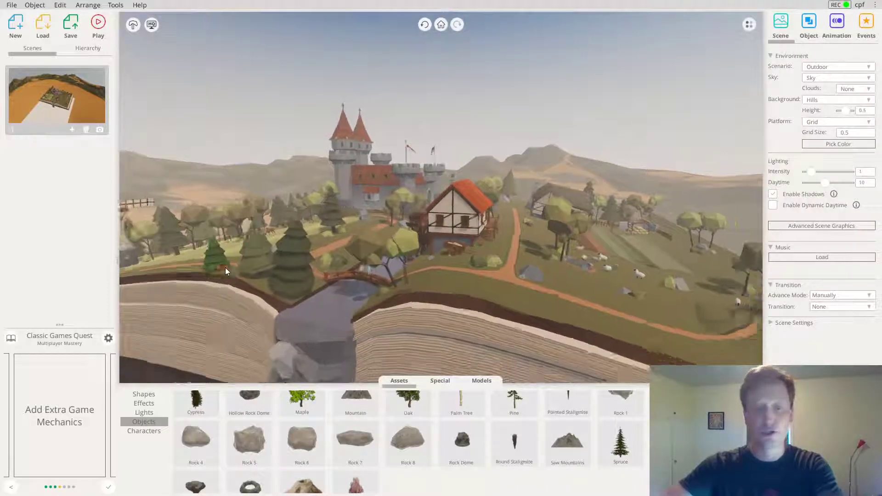
left_click_drag(380, 335, 387, 296)
mouse_move(387, 297)
right_mouse_down()
mouse_move(423, 216)
mouse_move(399, 295)
right_mouse_up()
scroll(399, 296, "down", 4)
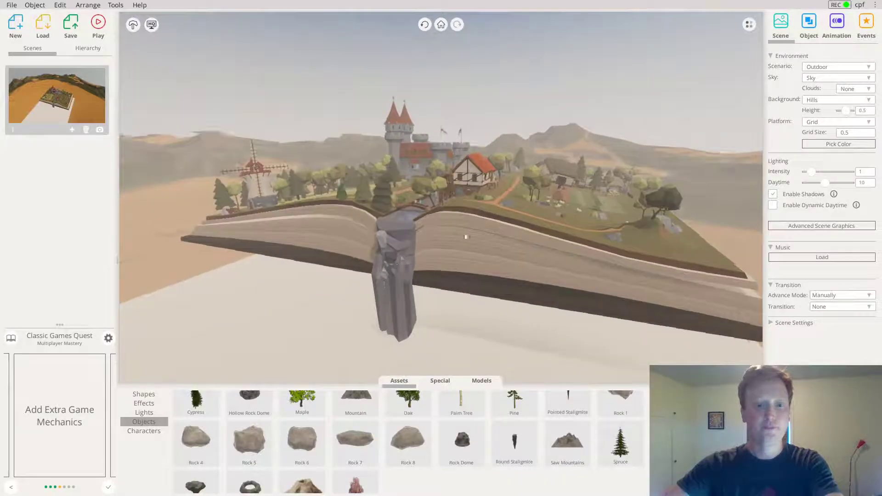
left_click(819, 123)
left_click(825, 133)
scroll(463, 140, "up", 5)
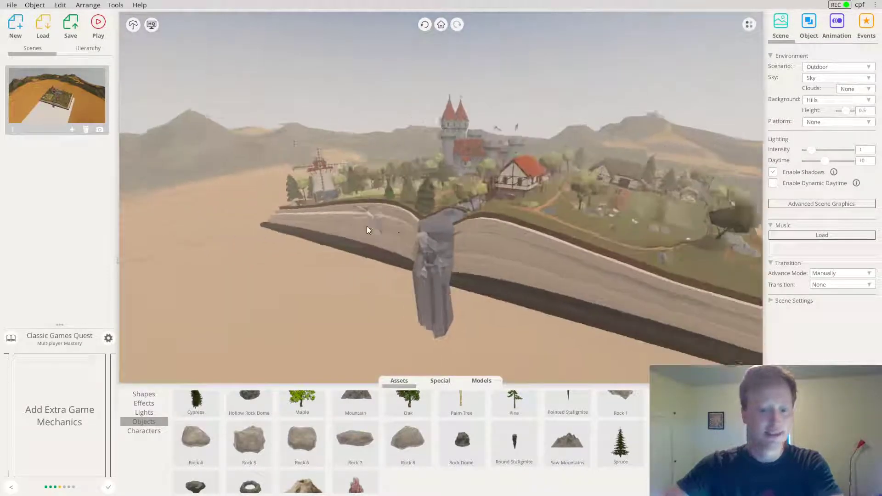
scroll(463, 140, "up", 5)
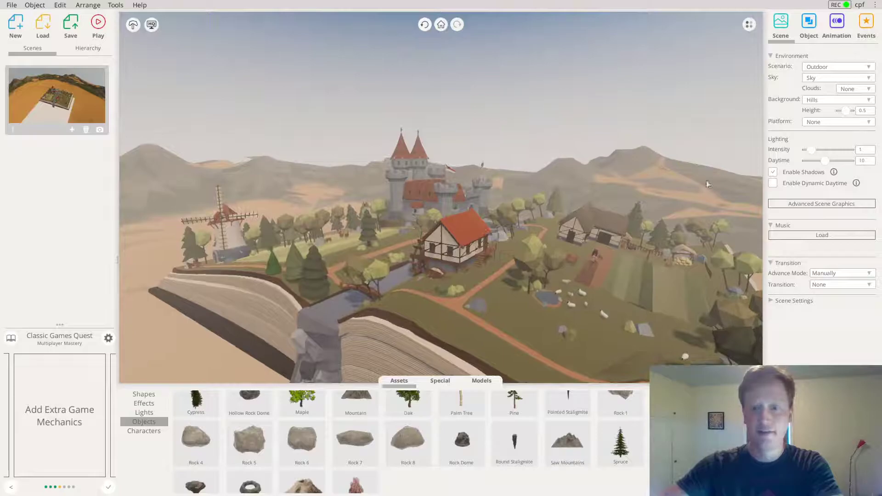
scroll(340, 189, "up", 3)
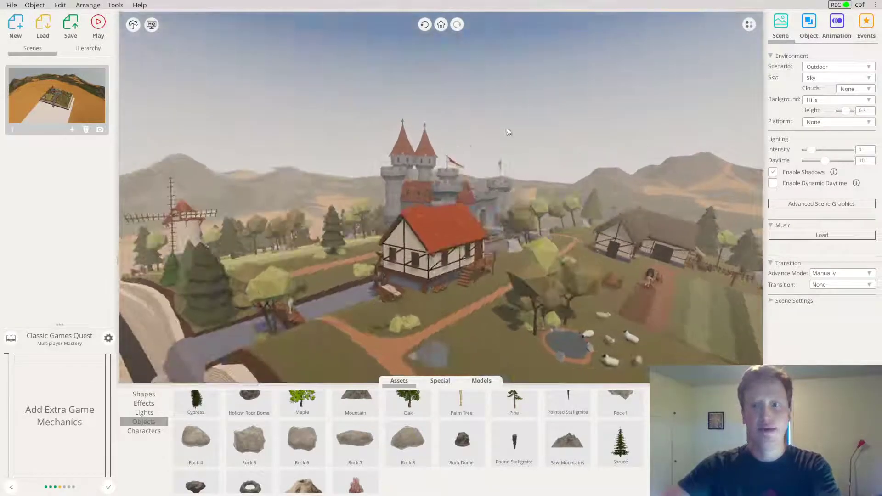
Set the sky's clouds to Some and look over the sky above the castle
left_click_drag(597, 101, 377, 138)
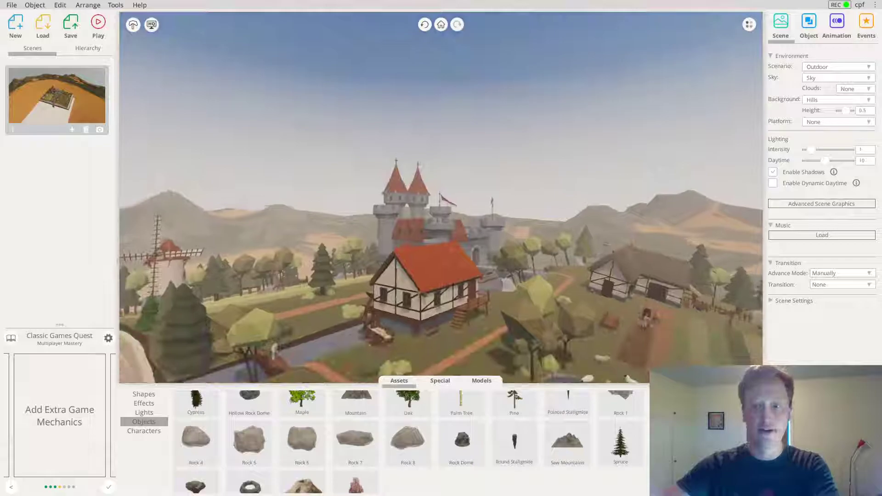
left_click(853, 108)
left_click_drag(545, 64, 881, 251)
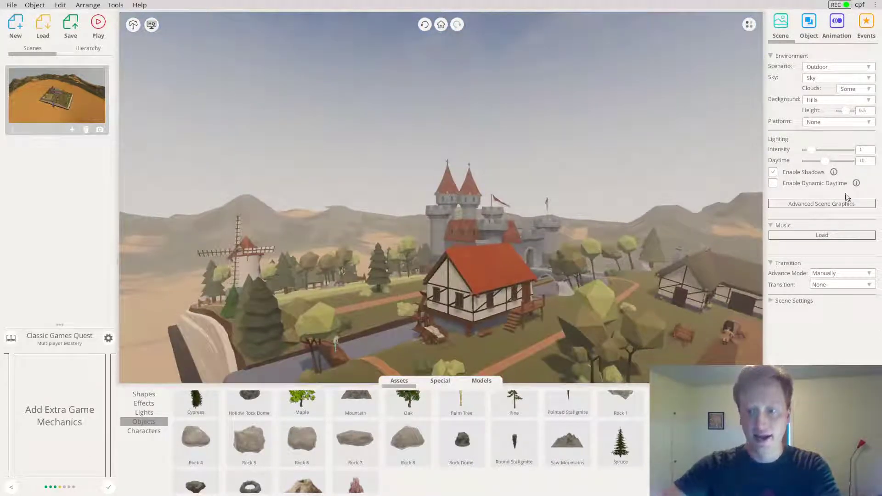
Set the scene's daytime to 17.58 for a sunset and the light intensity to 1.74
left_click_drag(826, 161, 840, 161)
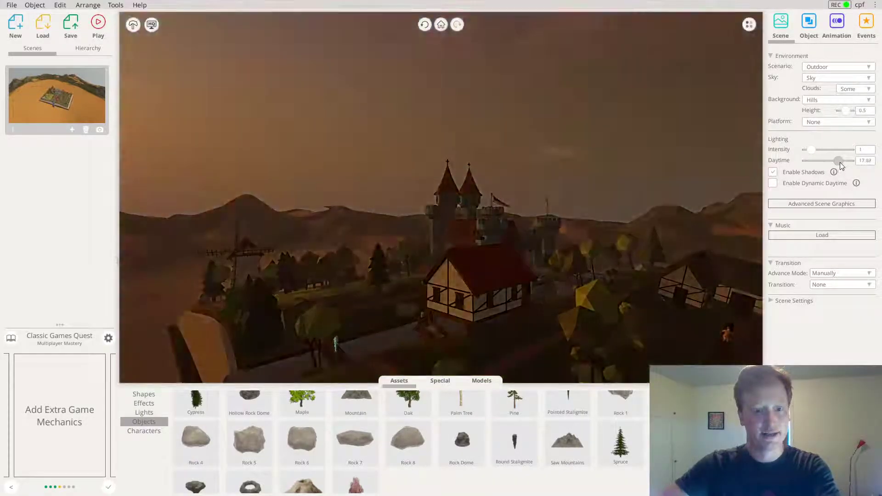
left_click_drag(528, 221, 611, 172)
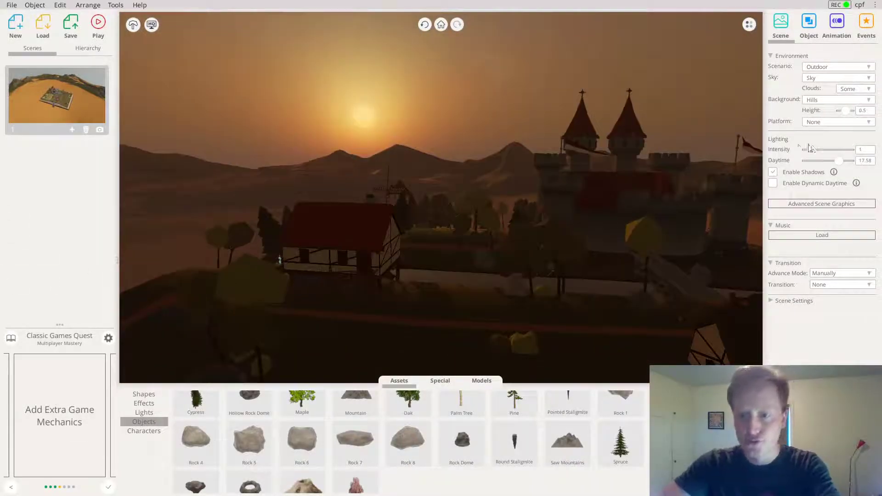
left_click_drag(814, 150, 817, 150)
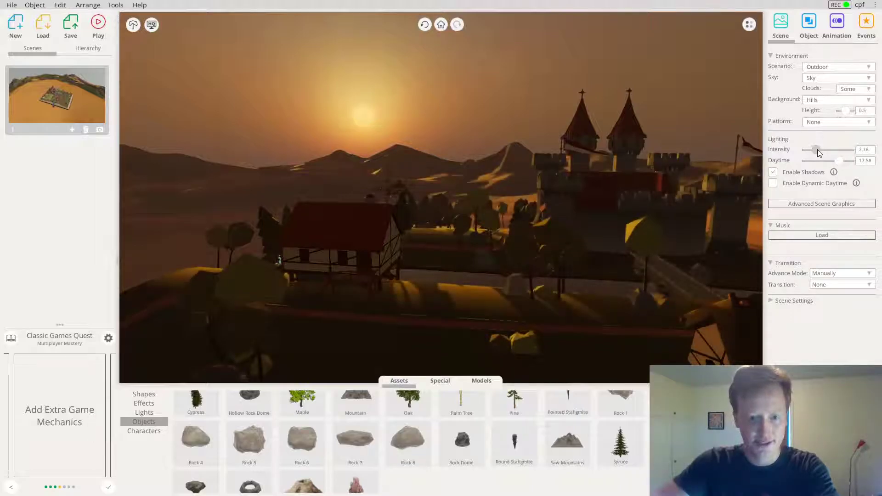
left_click_drag(462, 148, 881, 46)
Examine the sunset-lit FantasyBook group from afar and close to the windmill and castle, selecting and deselecting it on the way
left_click(462, 244)
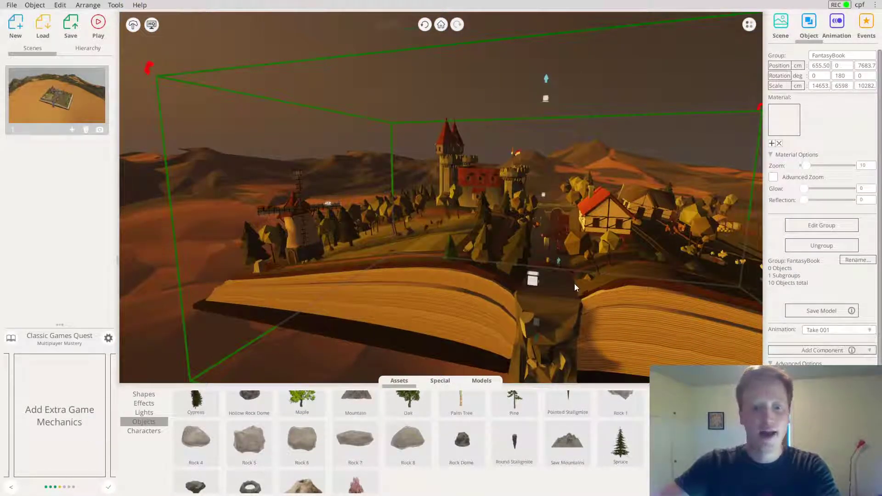
scroll(574, 288, "down", 5)
left_click_drag(571, 282, 276, 301)
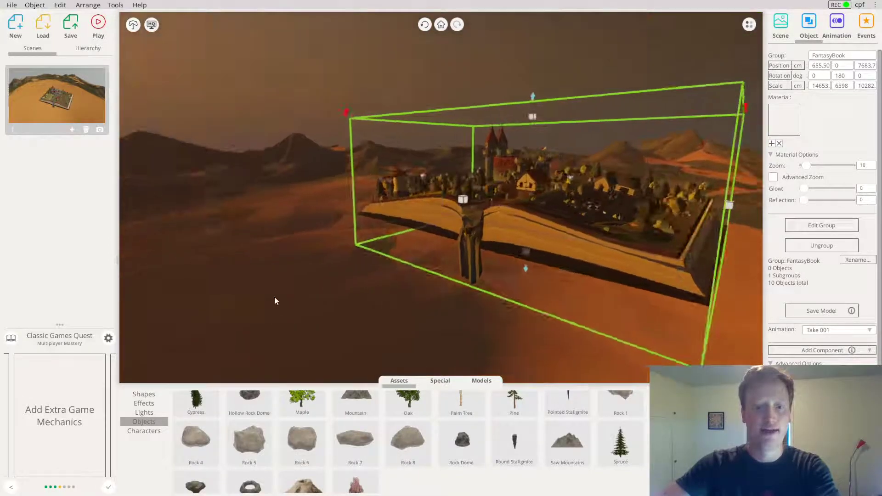
left_click(274, 301)
scroll(394, 262, "up", 3)
scroll(466, 233, "up", 4)
mouse_move(551, 207)
left_mouse_down()
mouse_move(570, 212)
mouse_move(541, 218)
left_mouse_up()
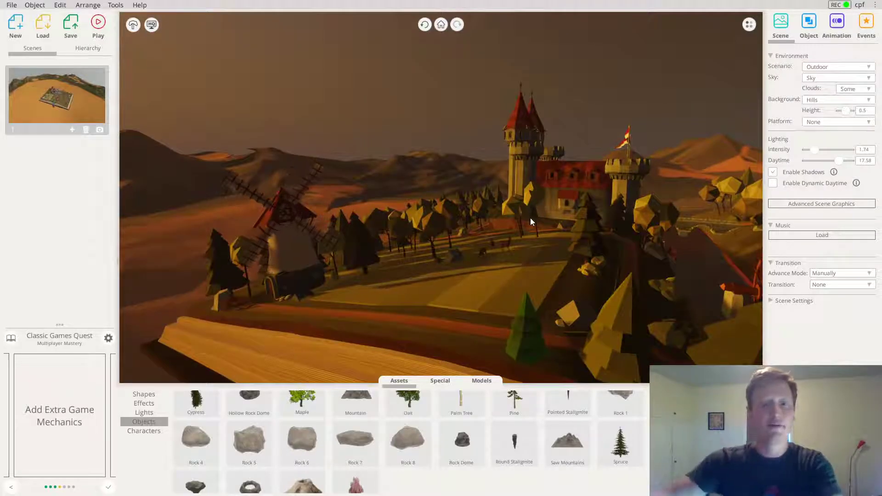
scroll(542, 218, "down", 4)
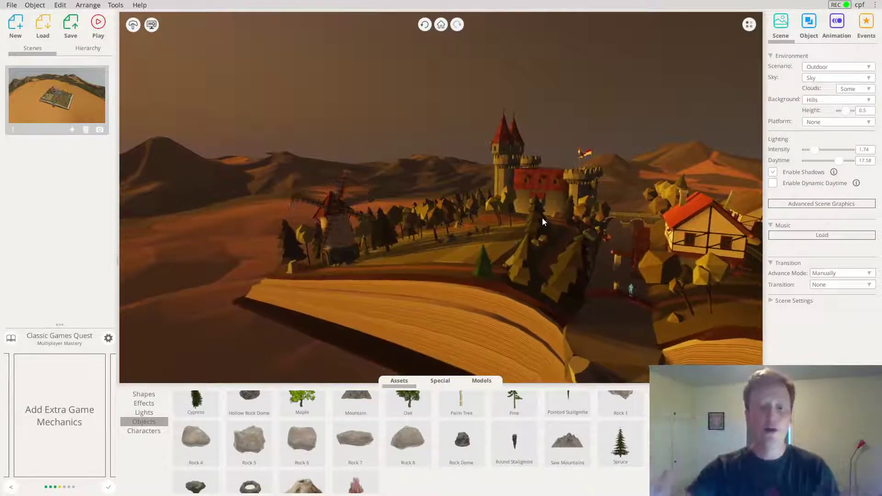
Play the experience in the viewer and walk from the river along the paths, past the windmill view, to the castle
mouse_move(103, 36)
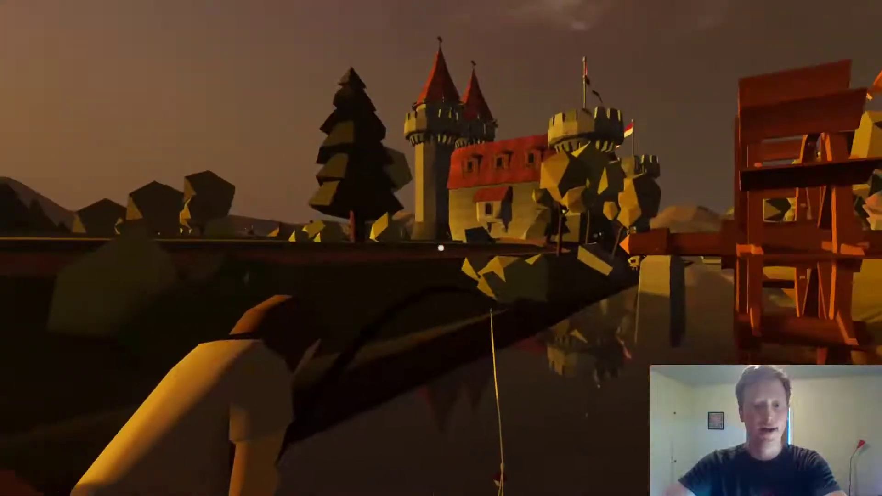
key("w")
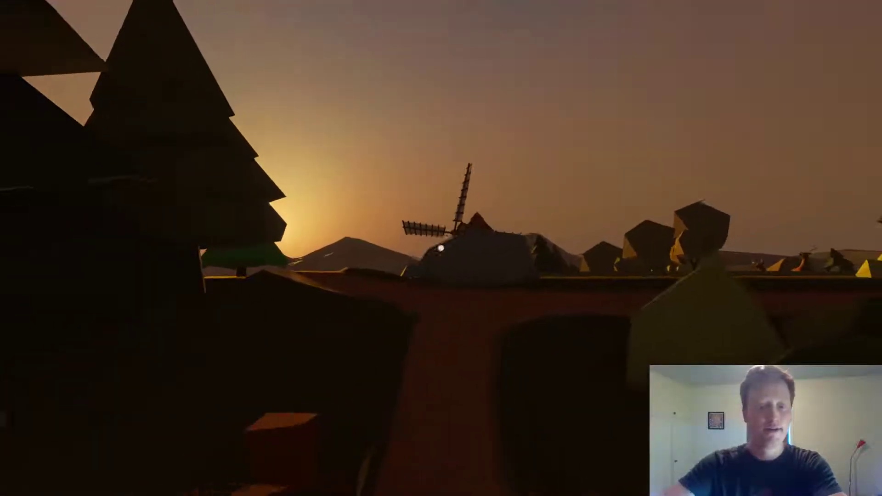
key("w")
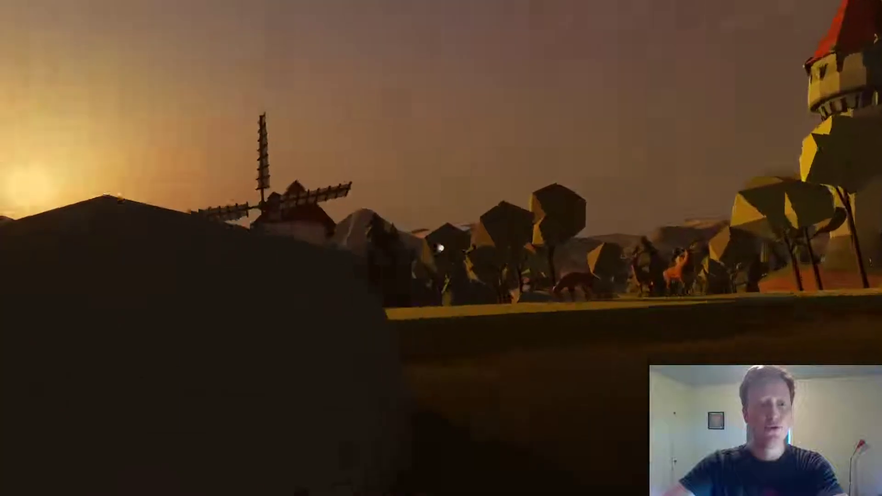
key("d")
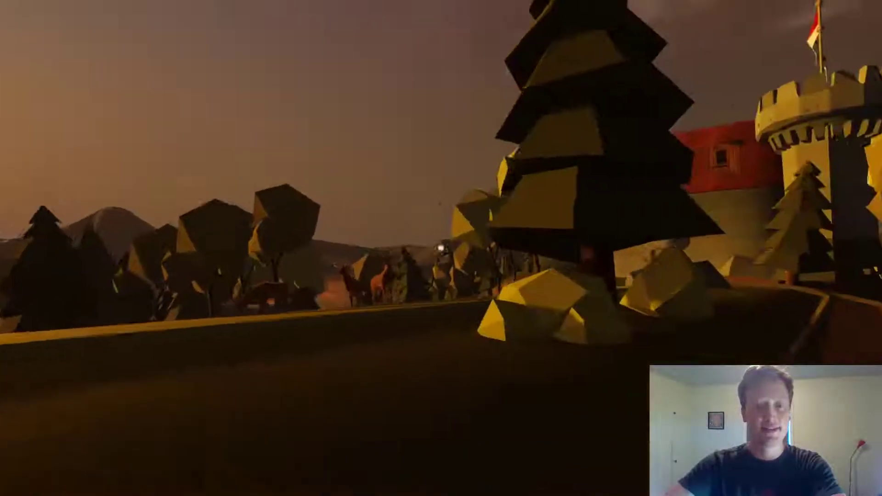
key("w")
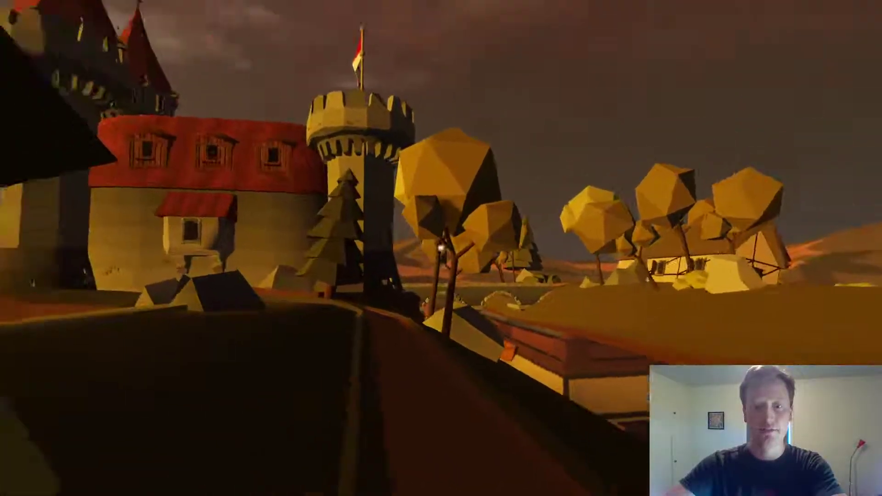
key("w")
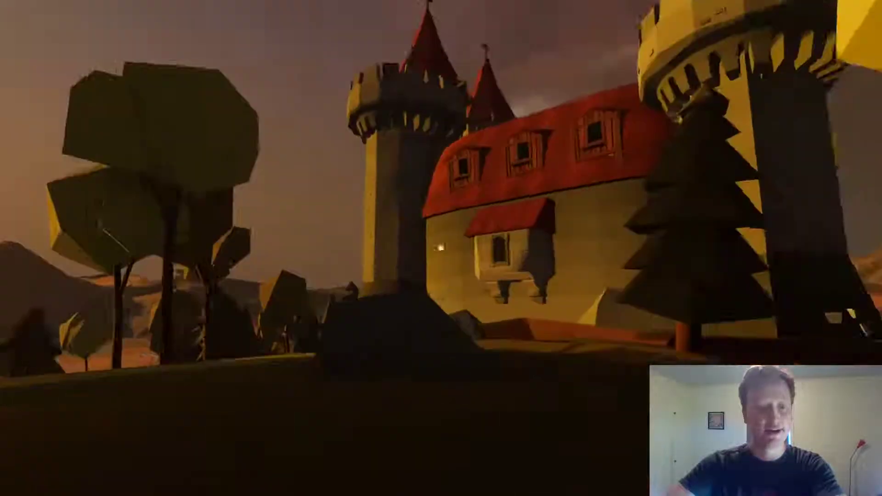
Walk around the castle tower to the stone bridge and go through the gate into the courtyard
key("w")
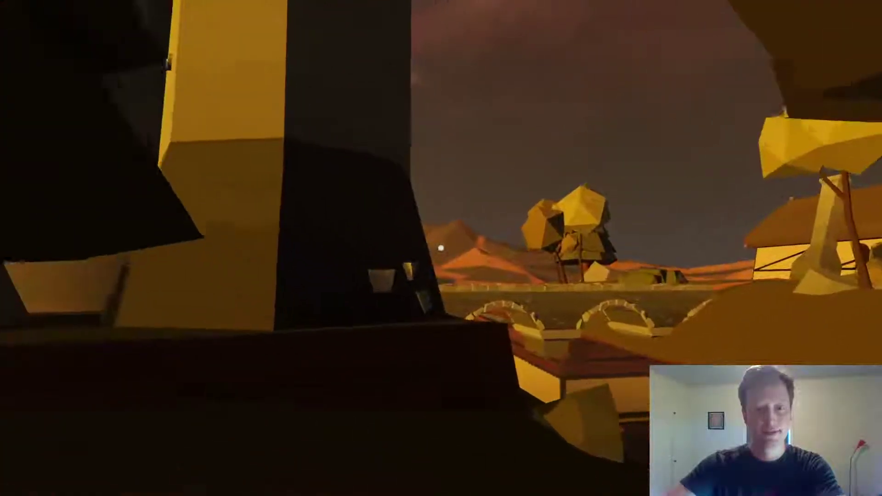
key("w")
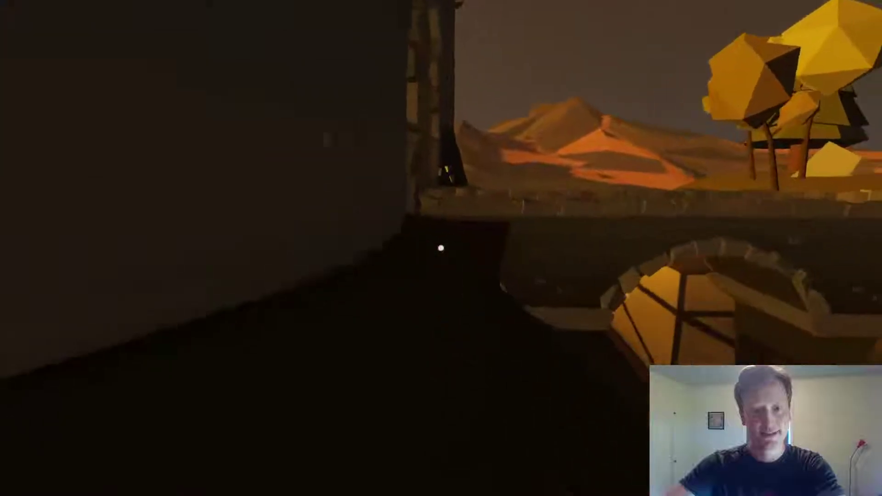
key("w")
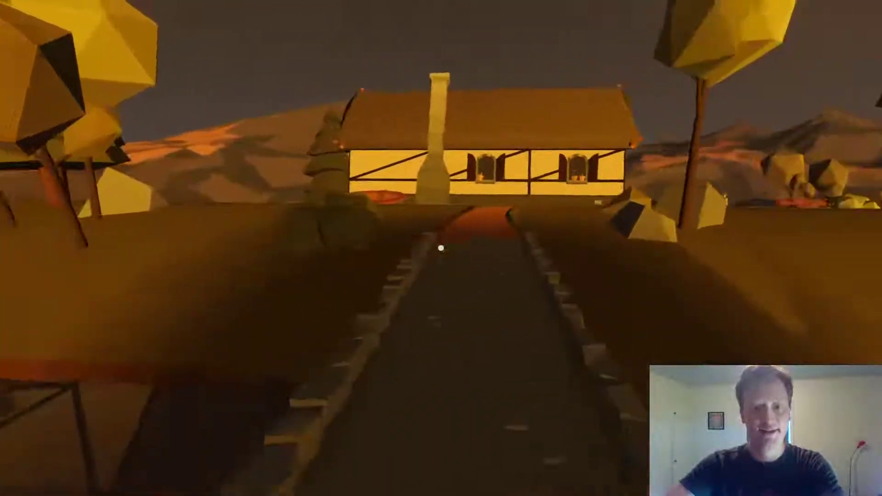
key("w")
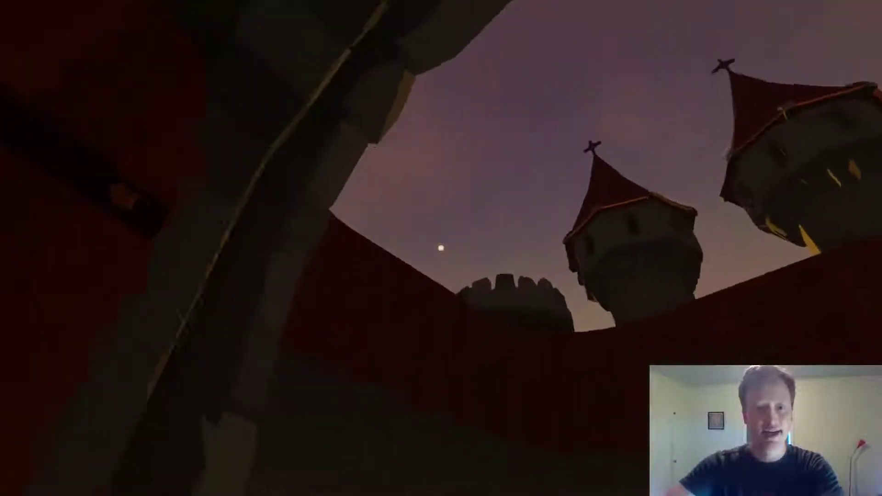
Look around the castle courtyard, climb its stone stairs, and walk along the top of the battlements
key("w")
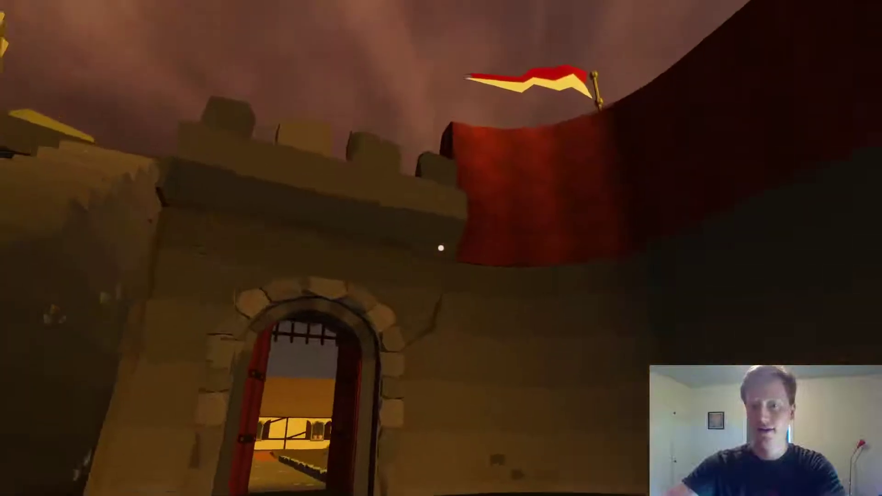
key("w")
key("w")
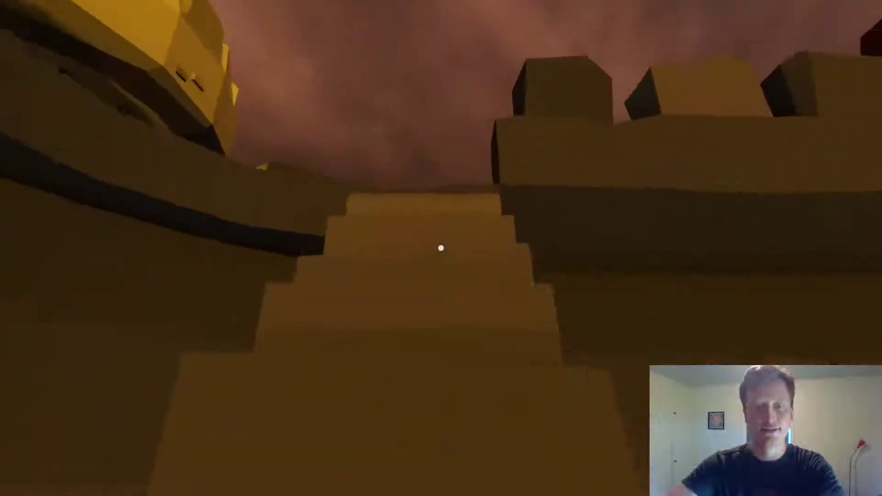
key("w")
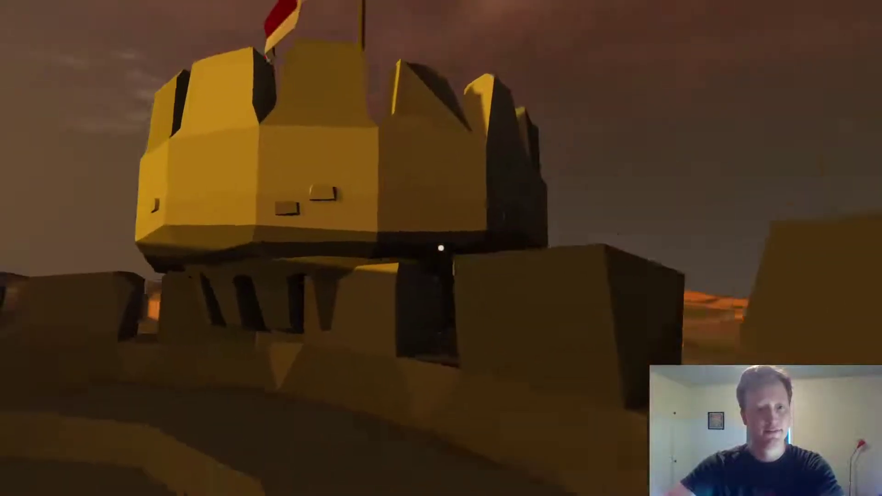
key("w")
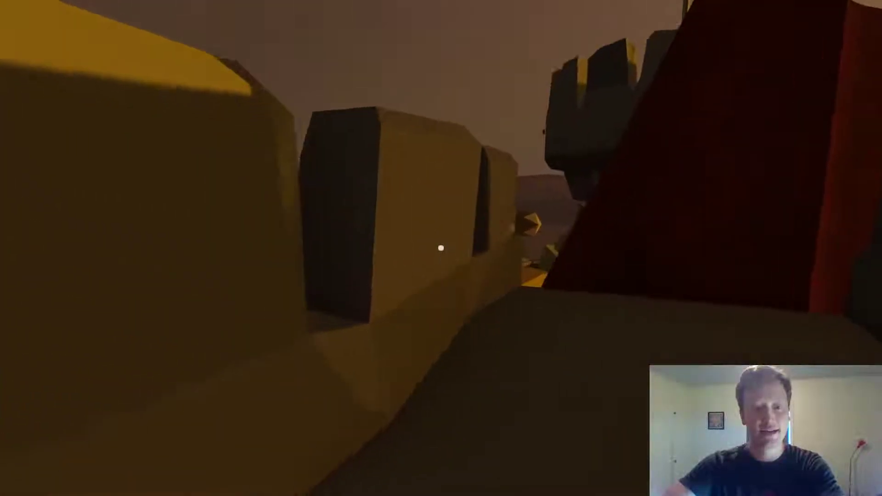
Jump off the battlements, walk down toward the river and the mill, and leave play mode
key("space")
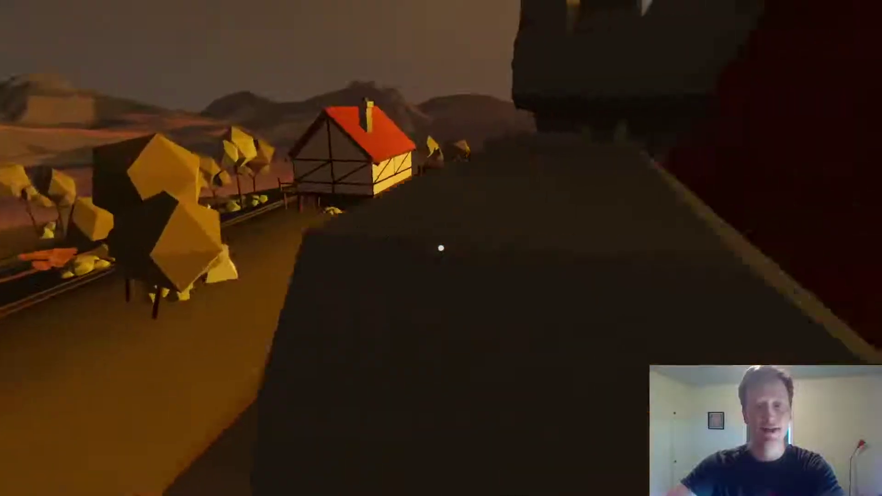
key("w")
key("w")
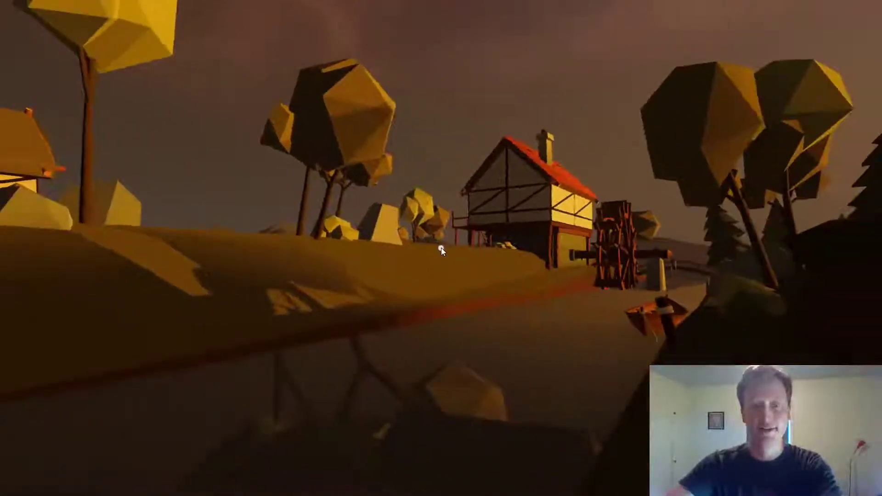
key("Escape")
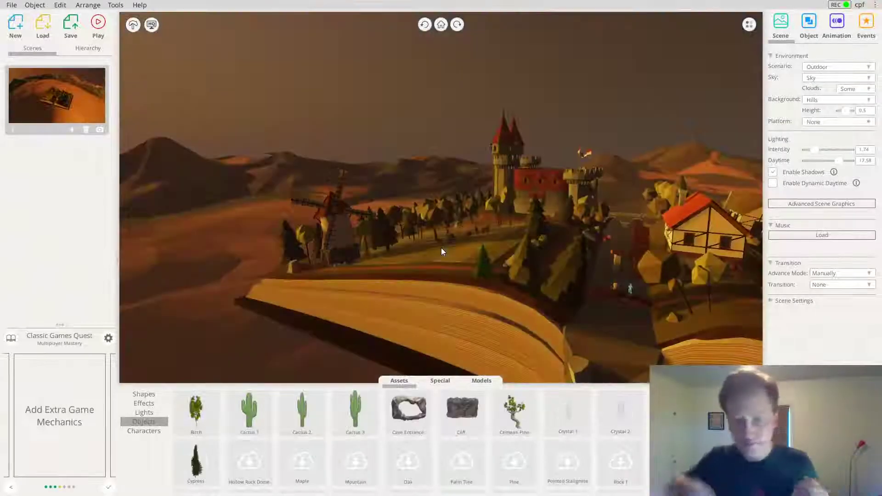
Add a Rock 2 to the scene, place it on the meadow before the castle, and enlarge it to about 765 × 859 × 677 cm
left_click_drag(573, 194, 488, 271)
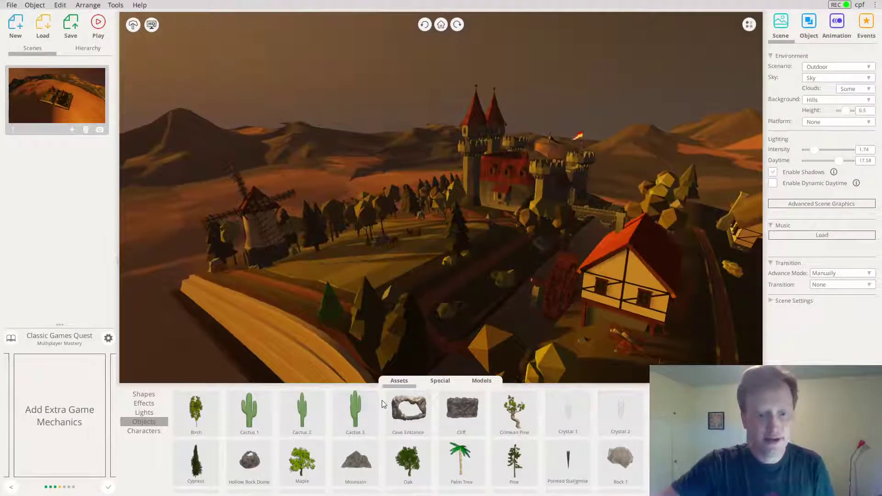
left_click_drag(514, 277, 542, 264)
scroll(508, 270, "down", 3)
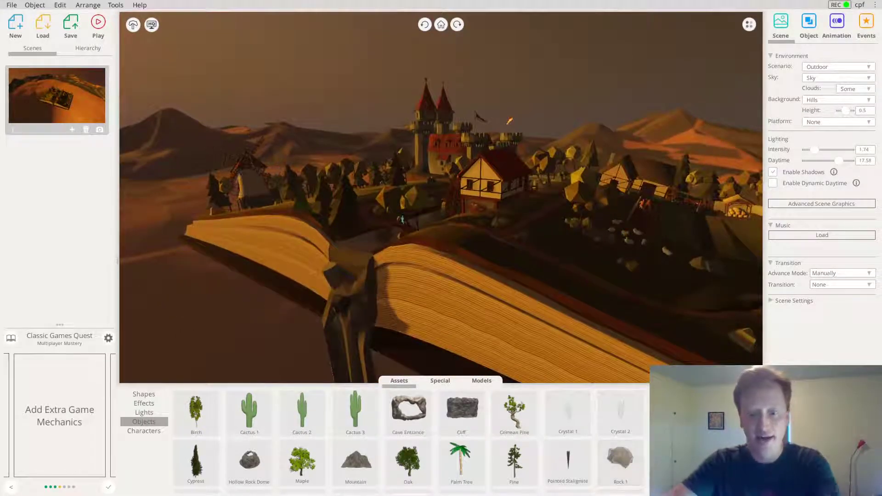
left_click(625, 363)
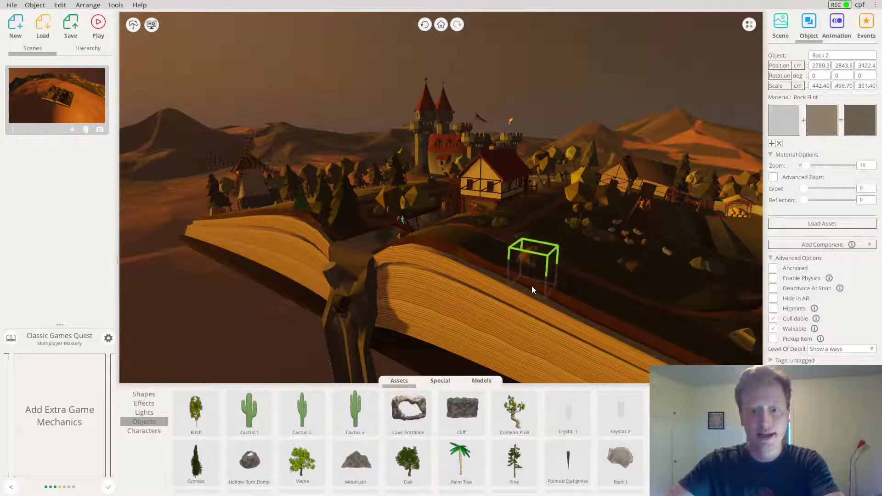
left_click_drag(534, 282, 469, 148)
scroll(436, 175, "up", 5)
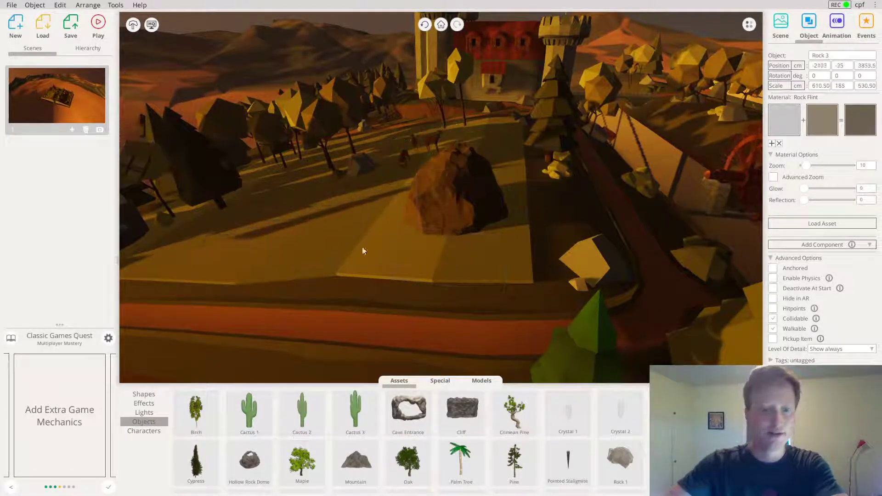
Move the flat Rock 3 from below the book onto the meadow beside the large rock
scroll(370, 215, "down", 10)
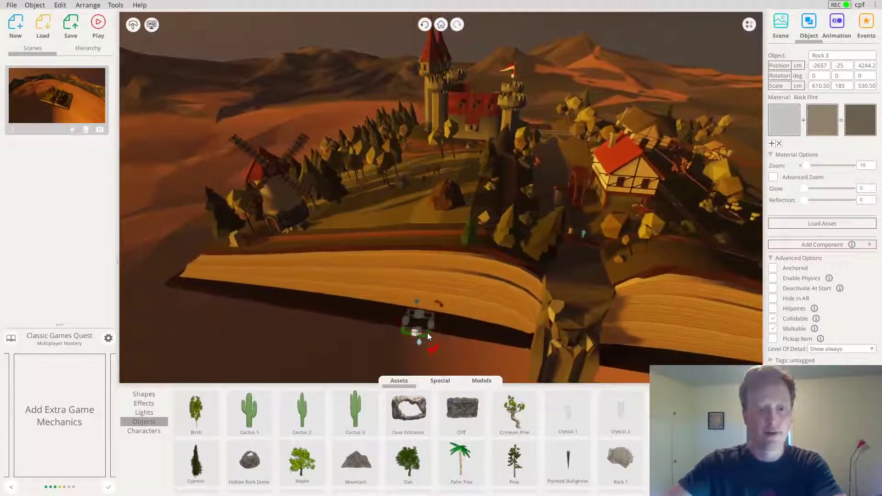
left_click_drag(427, 337, 415, 211)
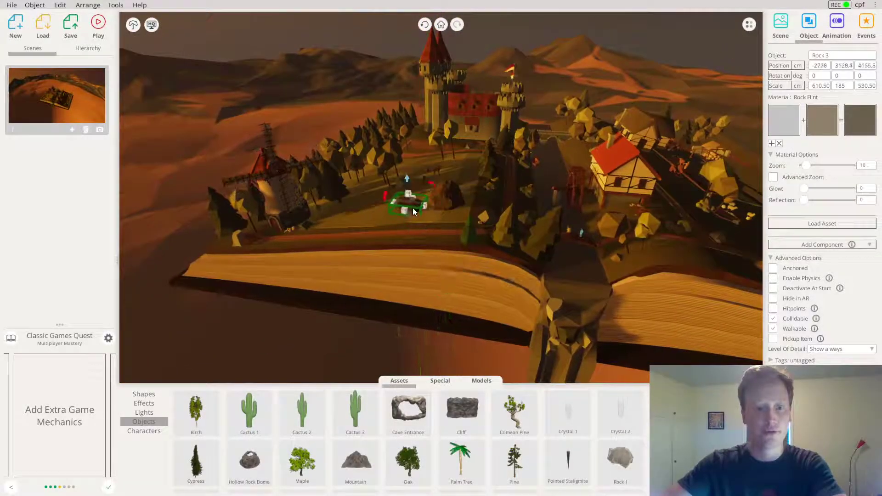
scroll(418, 216, "up", 5)
scroll(360, 188, "up", 4)
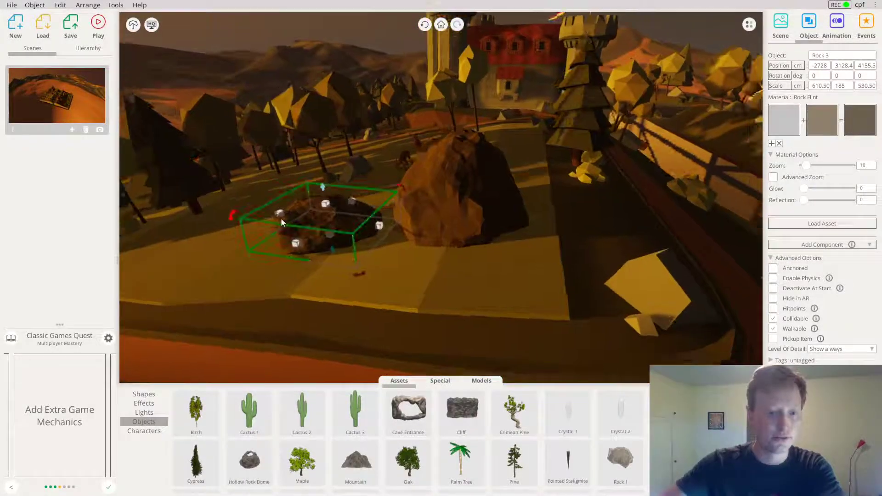
Enlarge the flat rock to about 1522 × 185 × 823 cm, rotate it 15°, and lower it into the meadow ground
left_click_drag(170, 187, 171, 186)
left_click_drag(222, 234, 184, 276)
right_click_drag(408, 169, 501, 207)
left_click_drag(514, 228, 360, 234)
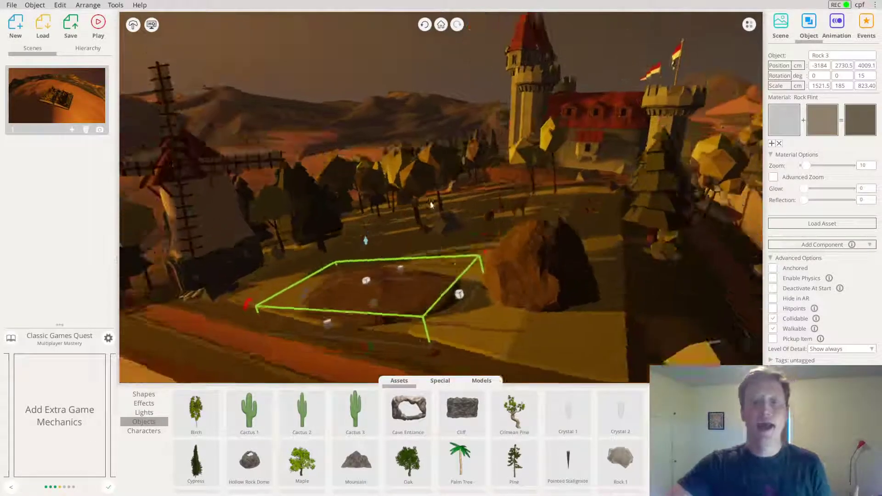
left_click(366, 114)
left_click_drag(366, 114, 466, 230)
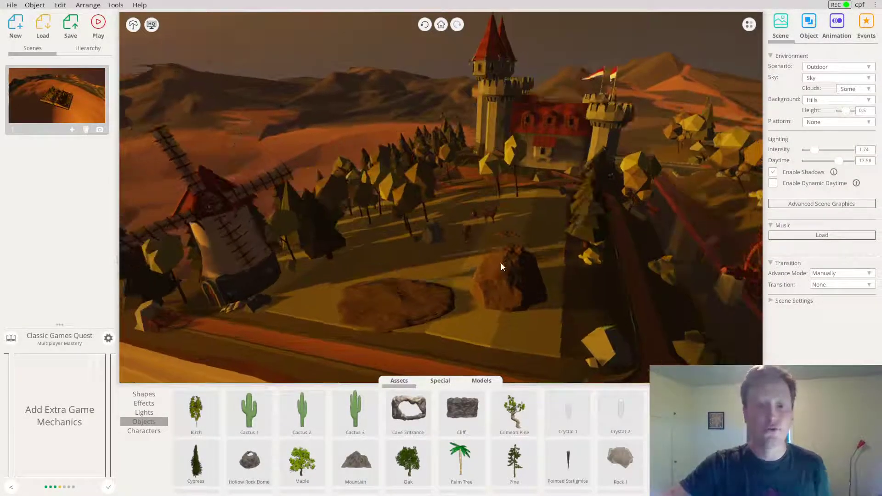
Examine the large rock with its surroundings and browse the object assets for more scenery
left_click(498, 258)
scroll(409, 436, "down", 2)
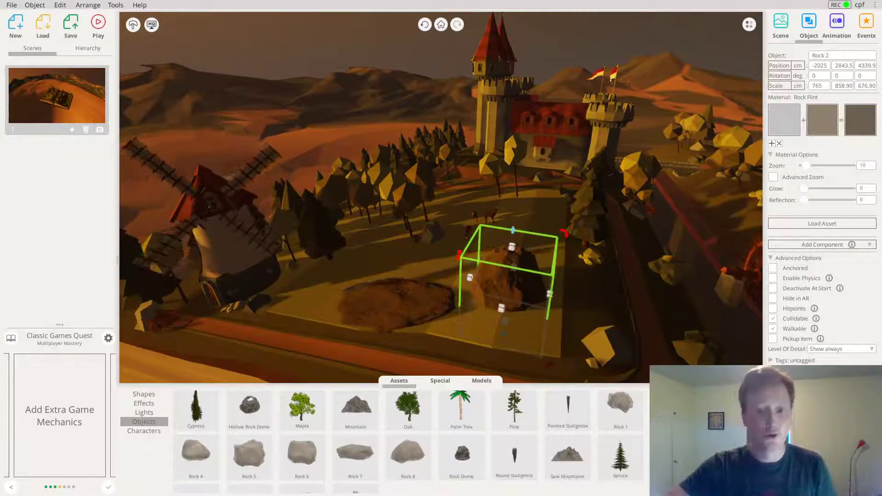
left_click_drag(666, 323, 619, 326)
left_click_drag(561, 278, 619, 233)
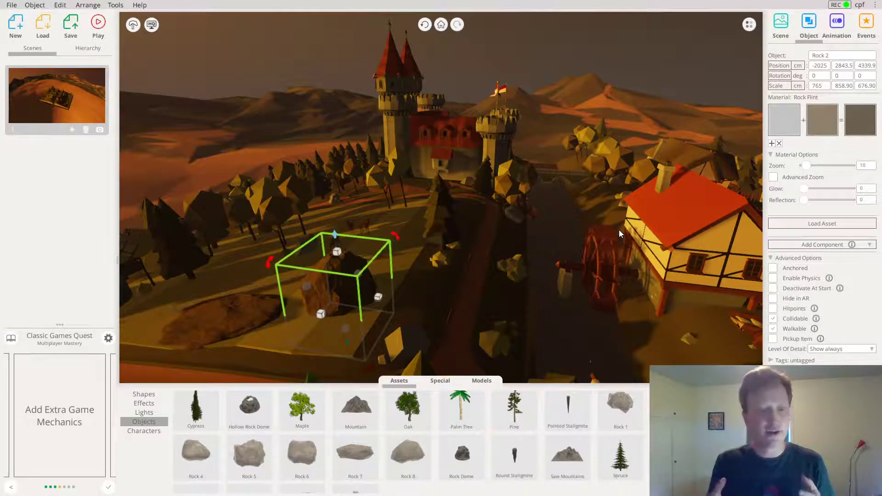
left_click_drag(619, 228, 539, 208)
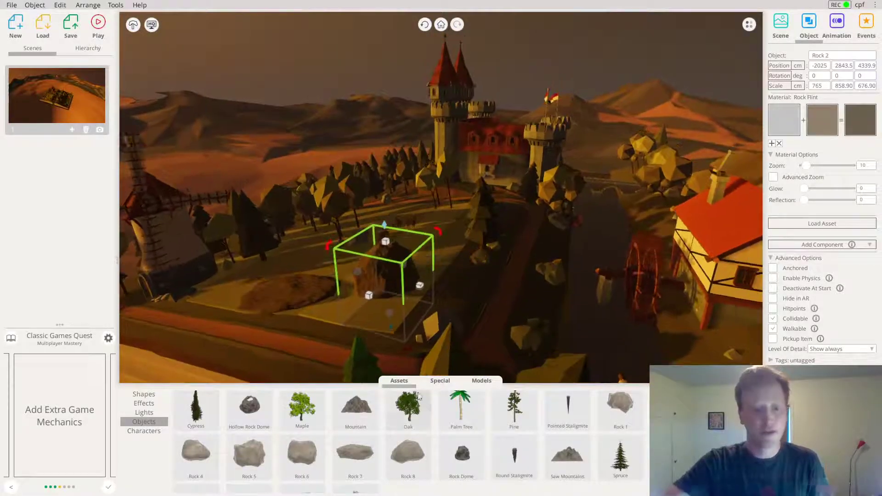
scroll(310, 429, "down", 5)
scroll(310, 428, "up", 4)
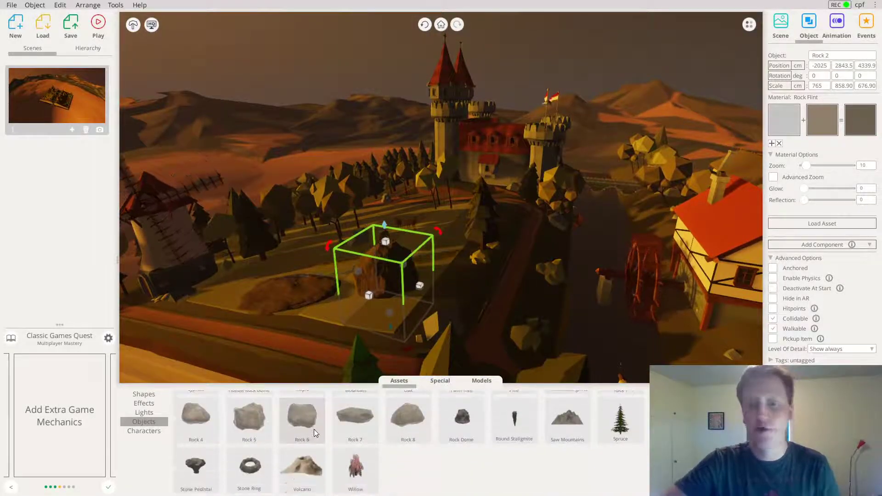
scroll(311, 436, "up", 2)
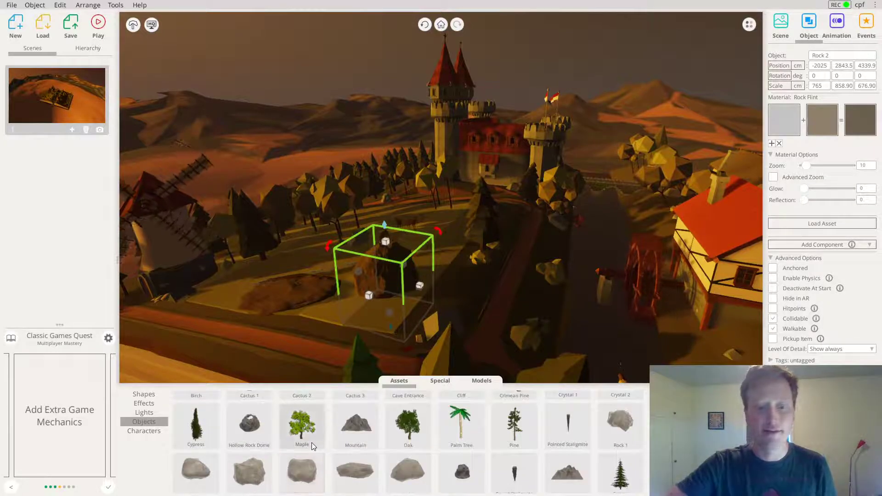
Add a Pine sized about 678 × 1486 × 818 cm and stand it on the meadow behind the large rock
left_click_drag(527, 433, 440, 228)
left_click_drag(435, 94, 442, 114)
right_click_drag(442, 114, 502, 132)
mouse_move(424, 134)
left_mouse_down()
mouse_move(426, 154)
mouse_move(427, 126)
left_mouse_up()
right_click_drag(432, 133, 435, 207)
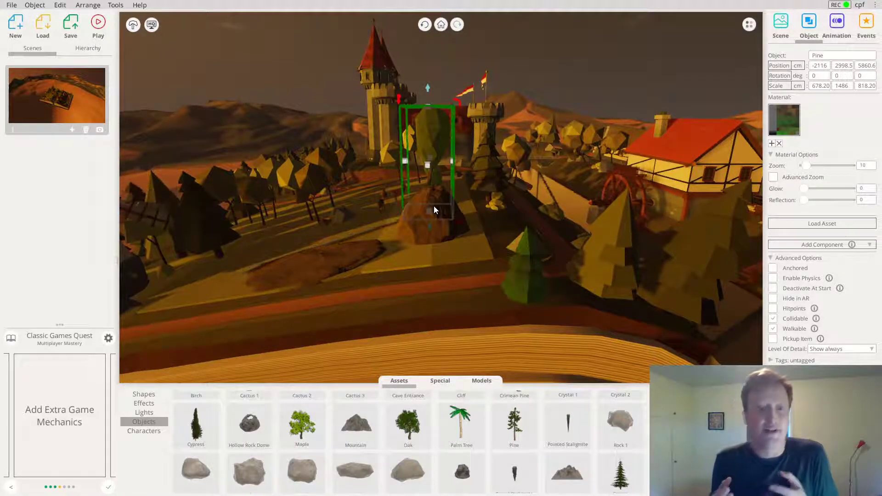
Paste a copy of the pine and place it on the meadow beside the original
right_click_drag(434, 206, 385, 265)
key("ctrl+v")
right_click_drag(407, 229, 443, 125)
left_click_drag(406, 123, 405, 132)
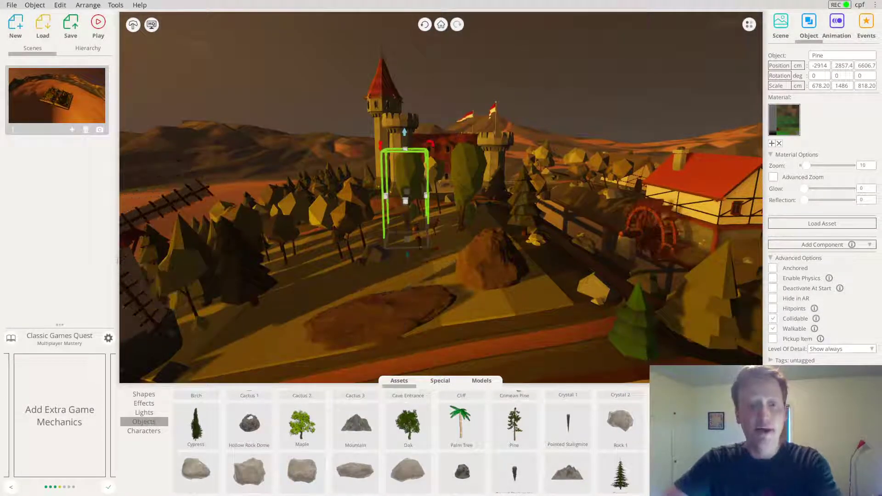
Paste further copies of the pine onto the farmland across the river and settle them on the ground
right_click_drag(494, 149, 573, 277)
key("ctrl+v")
left_click_drag(620, 263, 671, 251)
right_click_drag(671, 251, 629, 130)
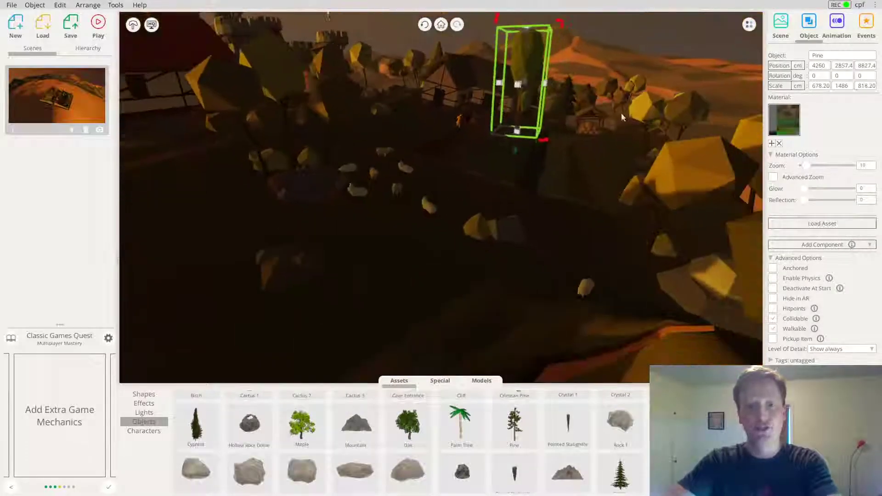
left_click_drag(517, 150, 520, 160)
right_click_drag(519, 161, 504, 205)
left_click_drag(440, 263, 425, 177)
right_click_drag(424, 176, 406, 203)
left_click(493, 123)
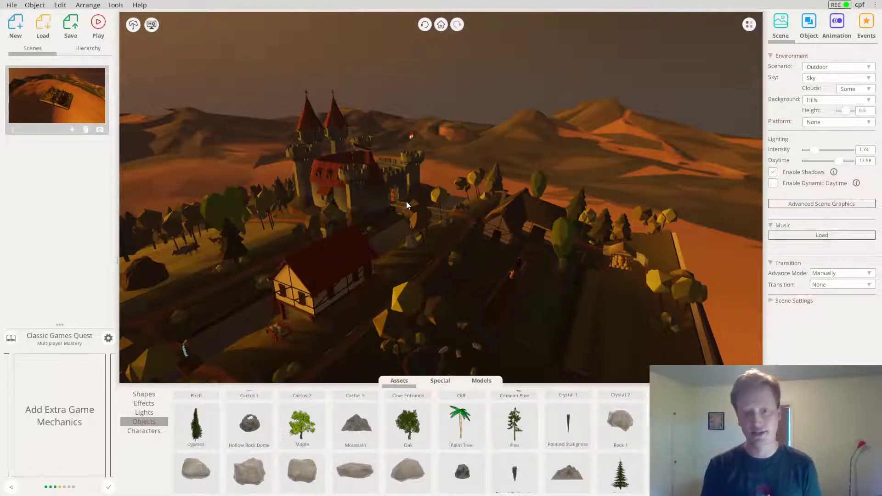
Set the scene thumbnail manually, capturing the book world and castle against the setting sun
left_click_drag(406, 201, 478, 215)
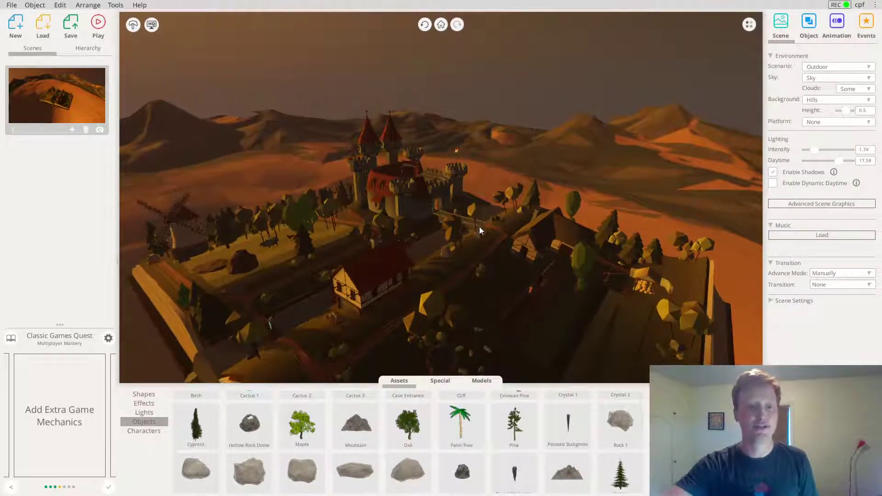
left_click(101, 130)
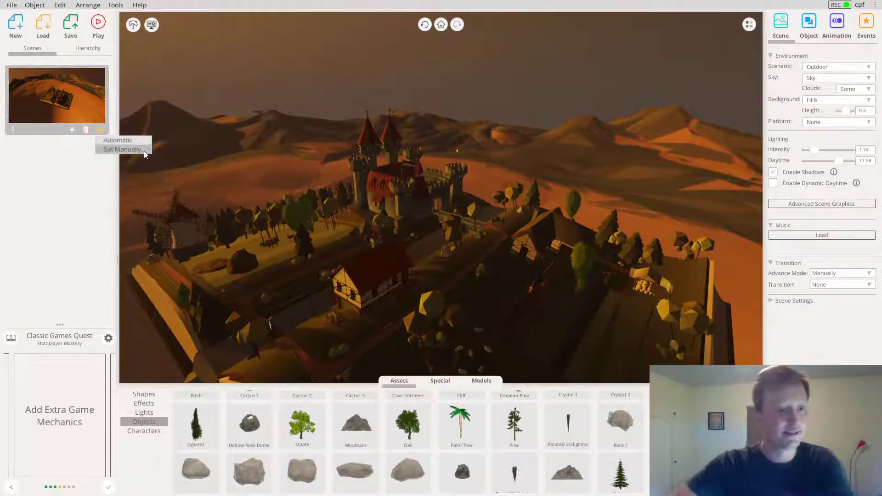
left_click(145, 149)
scroll(494, 238, "up", 2)
mouse_move(495, 238)
left_mouse_down()
mouse_move(244, 114)
mouse_move(2, 118)
mouse_move(338, 135)
mouse_move(266, 173)
mouse_move(315, 189)
mouse_move(274, 126)
mouse_move(384, 144)
mouse_move(373, 144)
mouse_move(512, 147)
mouse_move(505, 334)
left_mouse_up()
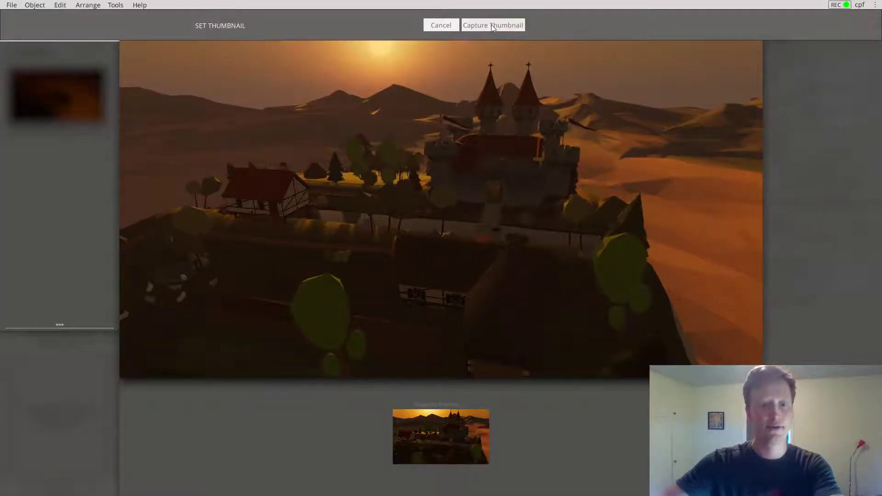
scroll(492, 99, "down", 3)
left_click(483, 28)
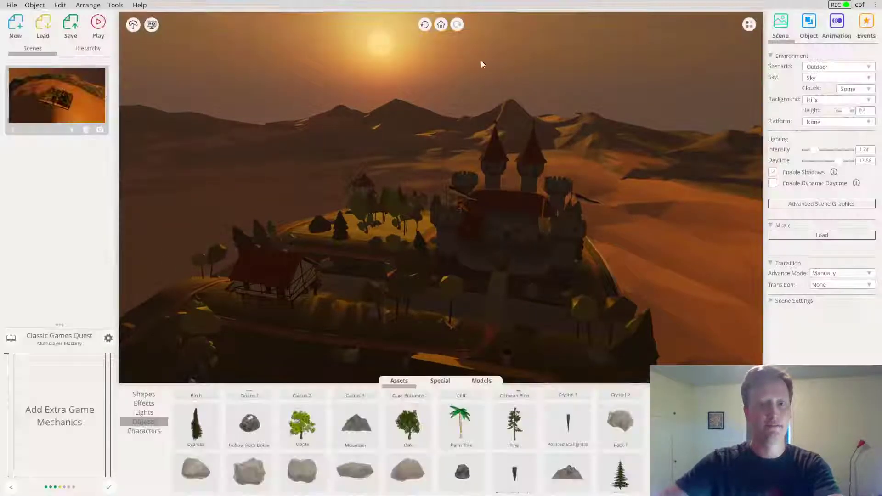
Save the experience as "Medieval Fantasy Book by Pixel" with the description "Explore it in first-person and have fun!"
left_click(71, 23)
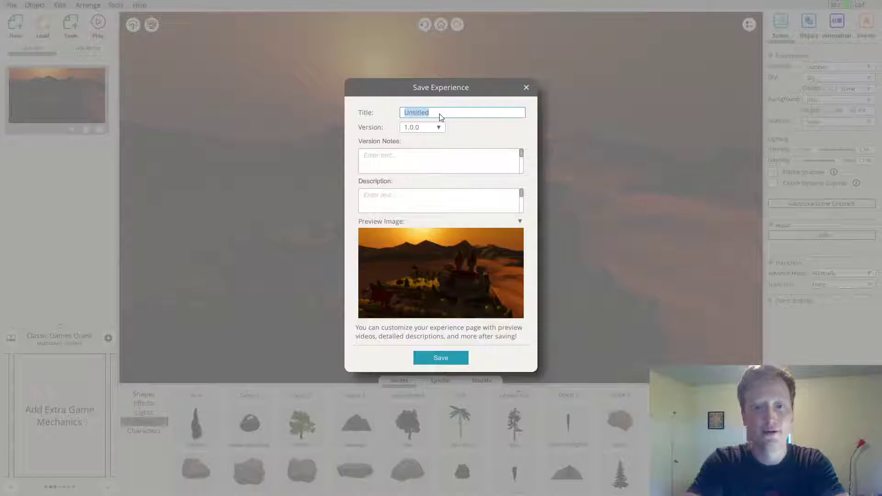
type("Fantasy Book by Pixe")
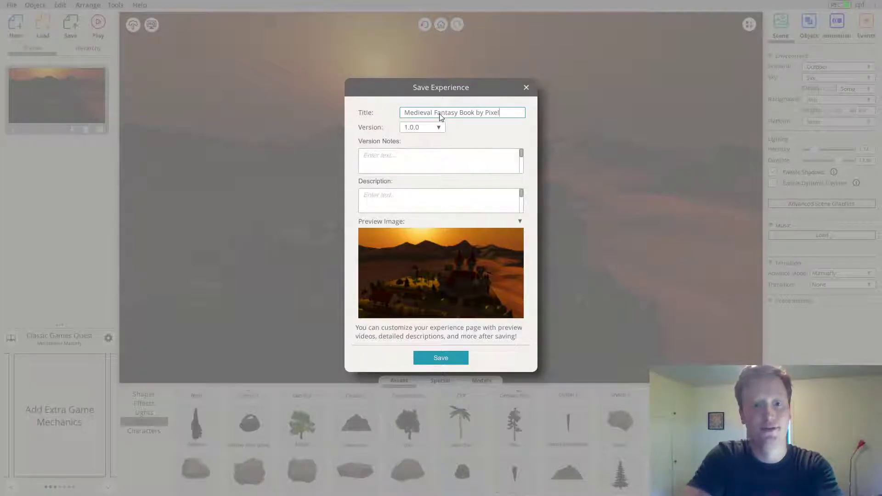
left_click(437, 165)
left_click(407, 195)
type("Explore it in")
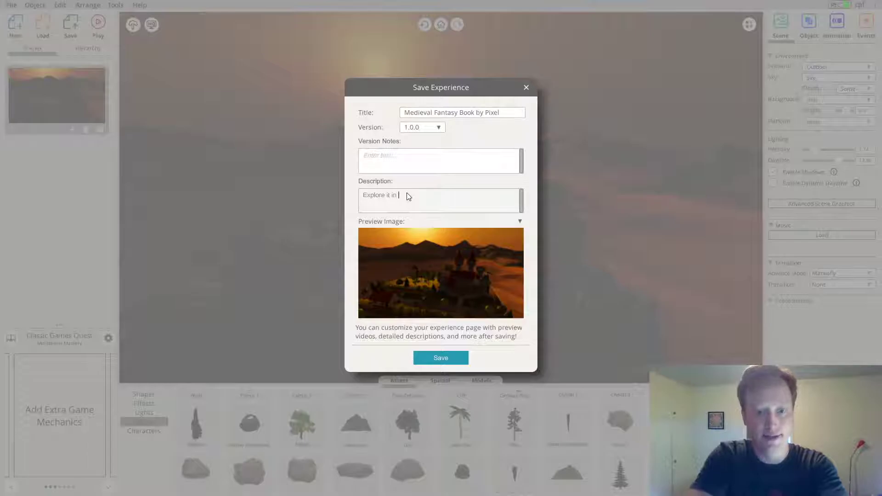
type(" first-person and have fun!")
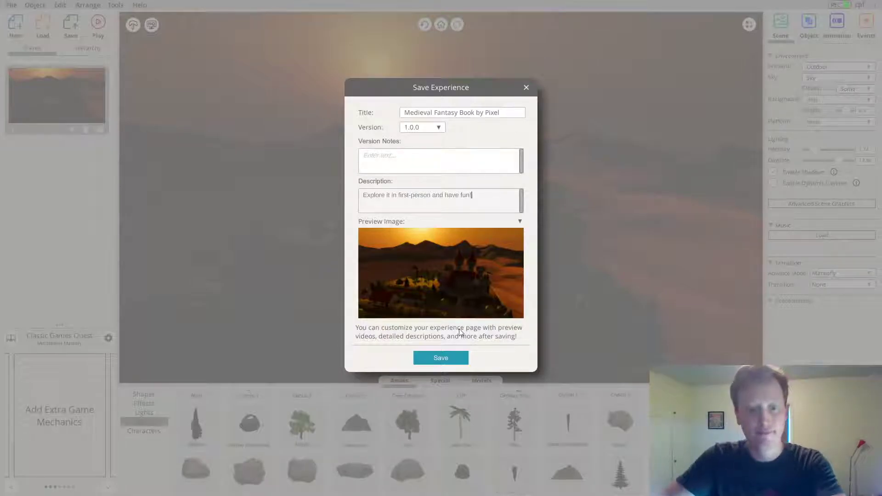
left_click(450, 357)
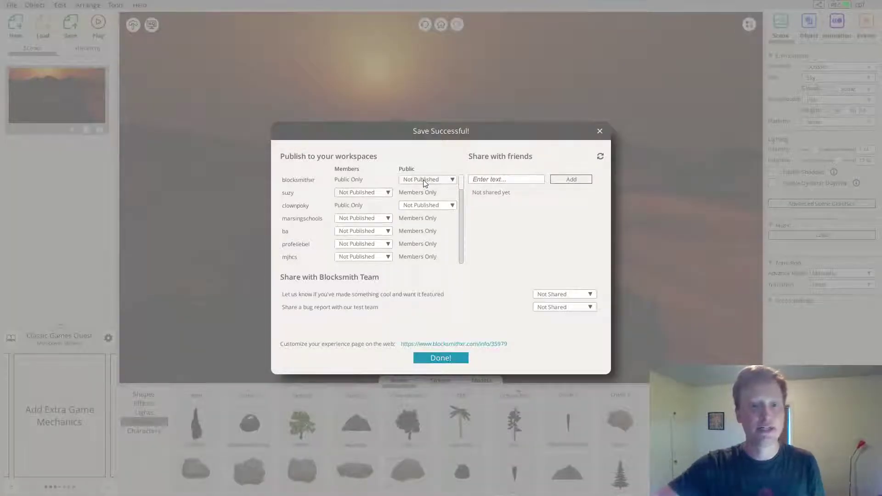
Publish the experience publicly in the blocksmithxr workspace as View Only and close the publishing dialog
left_click(424, 182)
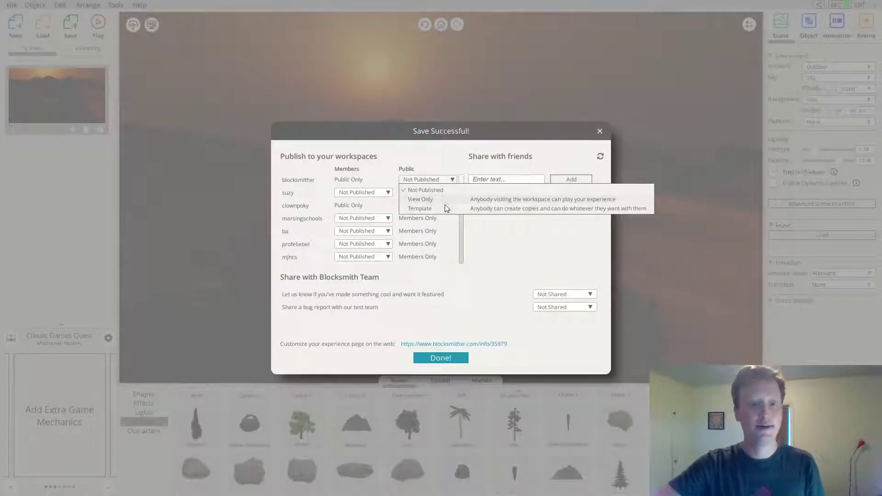
left_click(420, 199)
left_click(600, 131)
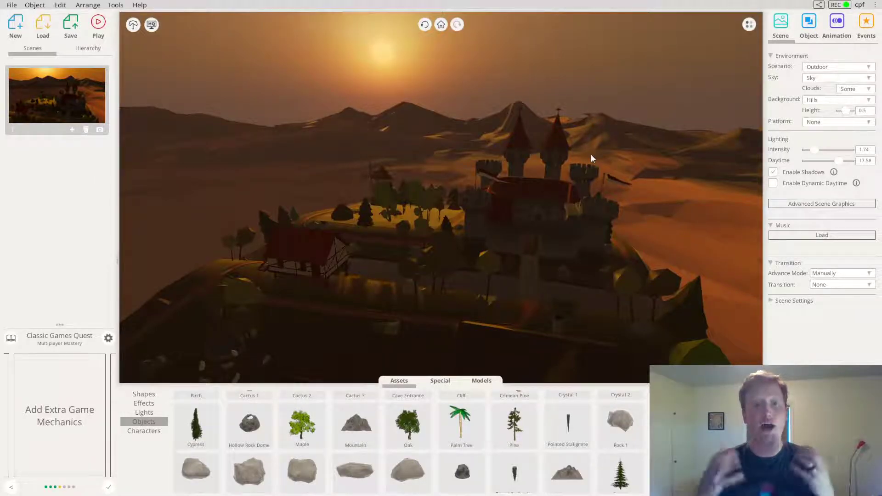
Examine the sunset-lit castle up close, select one of its tower flags, and view the whole scene from afar
scroll(643, 145, "up", 3)
left_click_drag(634, 148, 508, 191)
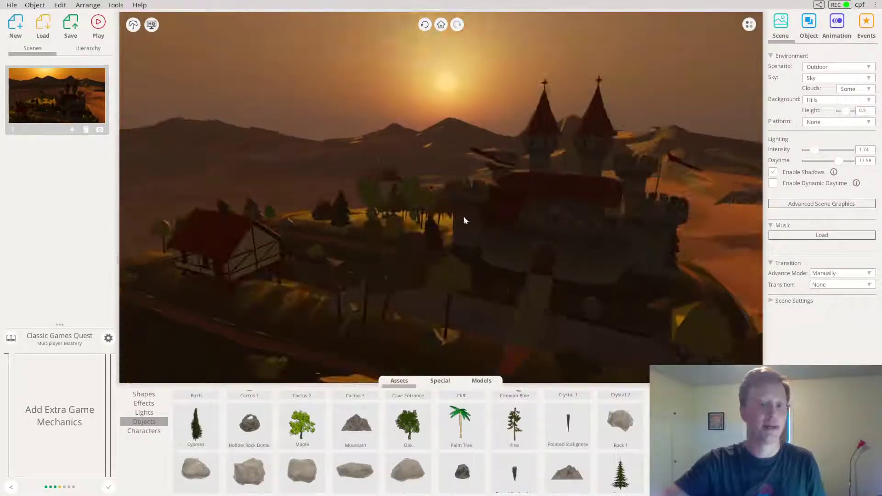
scroll(515, 203, "up", 4)
right_click_drag(537, 210, 430, 163)
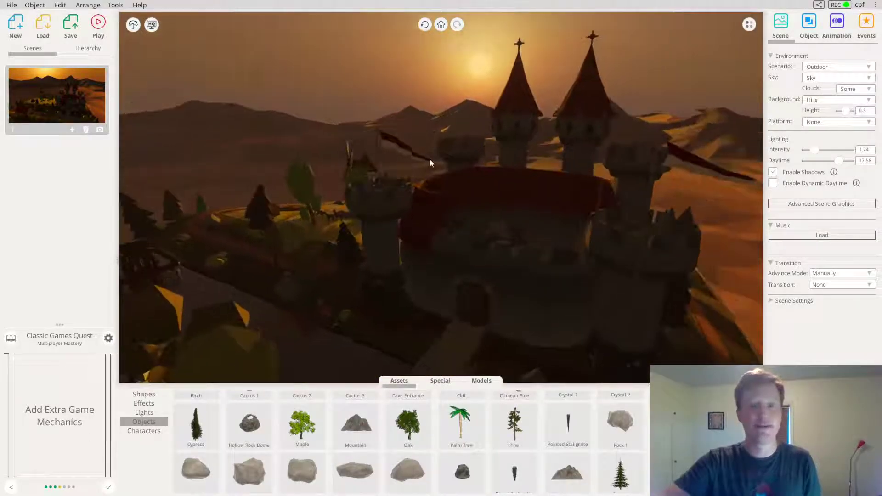
left_click(403, 151)
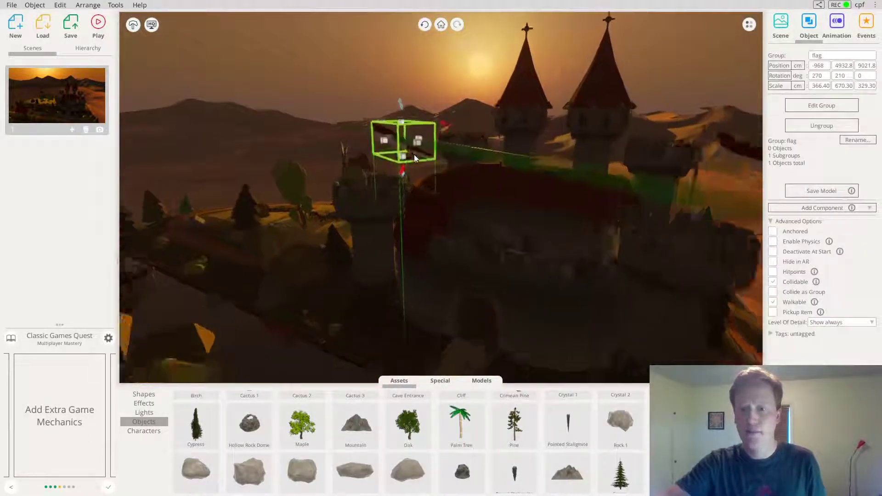
left_click_drag(415, 159, 421, 162)
left_click_drag(730, 204, 536, 212)
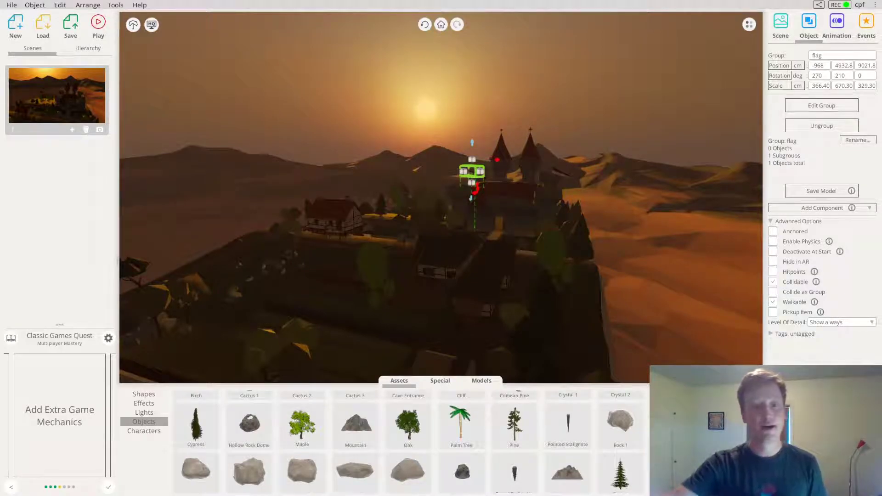
left_click_drag(773, 276, 777, 280)
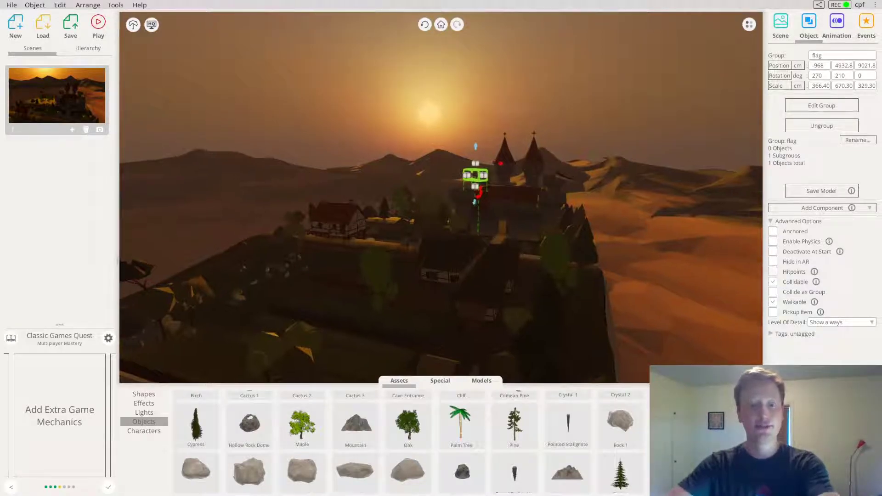